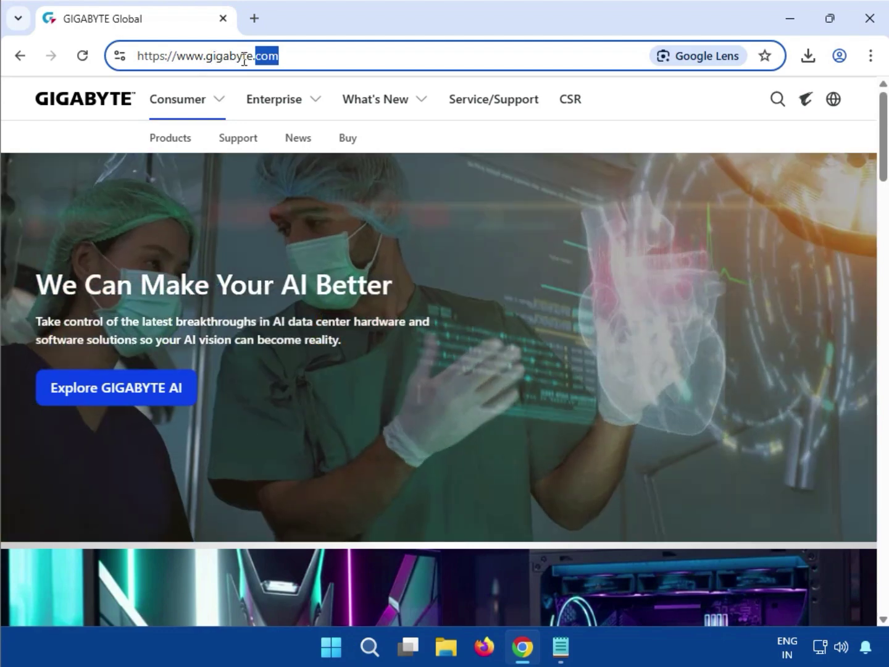
Step: Search the GIGABYTE site for "B860M EAGLE" and open the product page of the plain B860M EAGLE motherboard
click(333, 54)
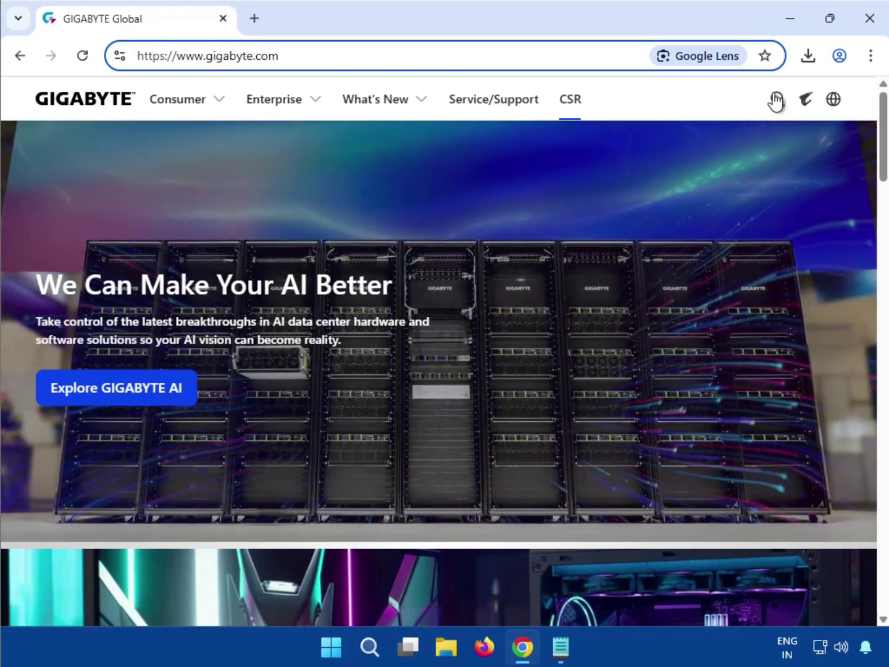
click(777, 103)
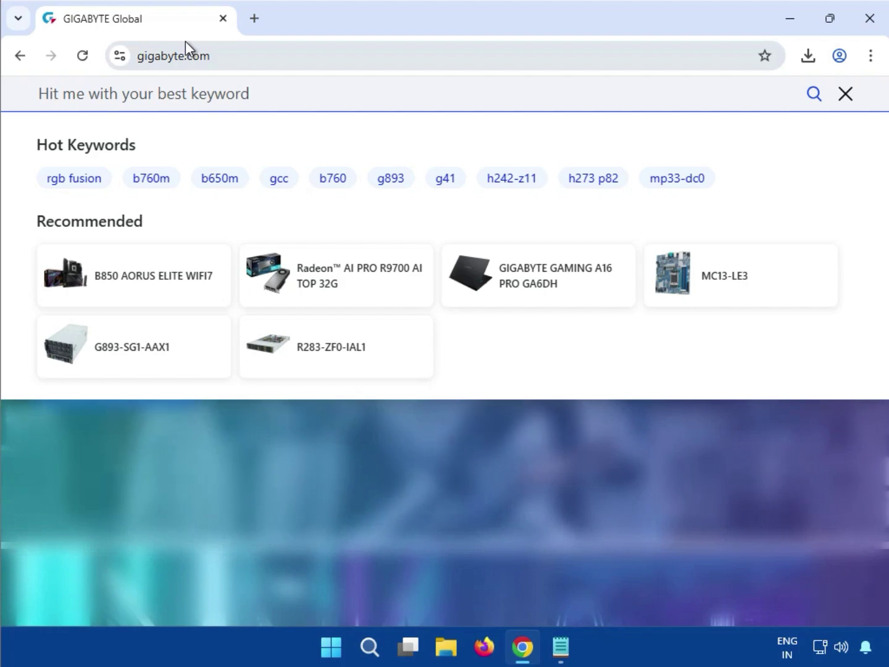
text(B860M EAGLE)
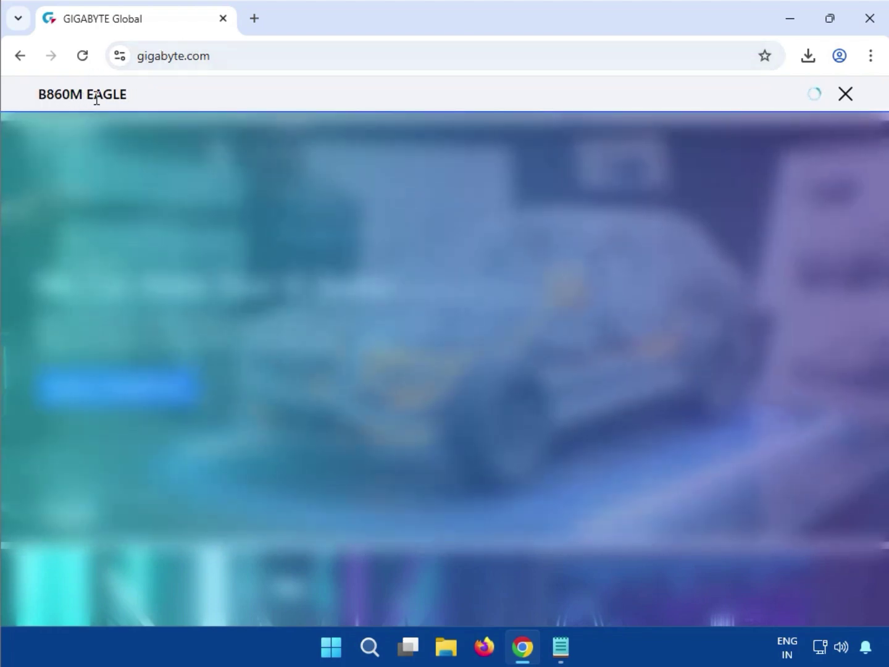
key(Return)
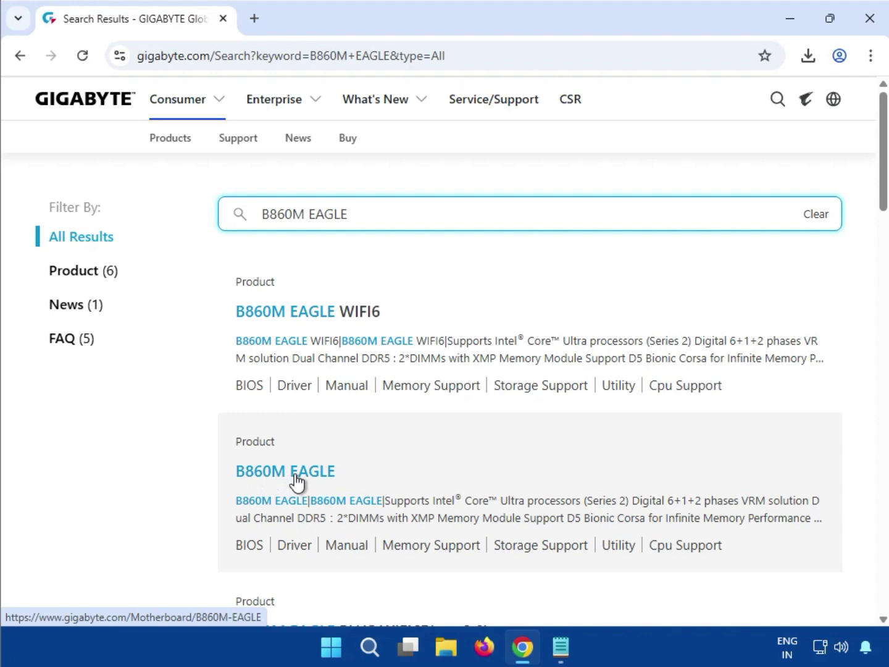
click(293, 475)
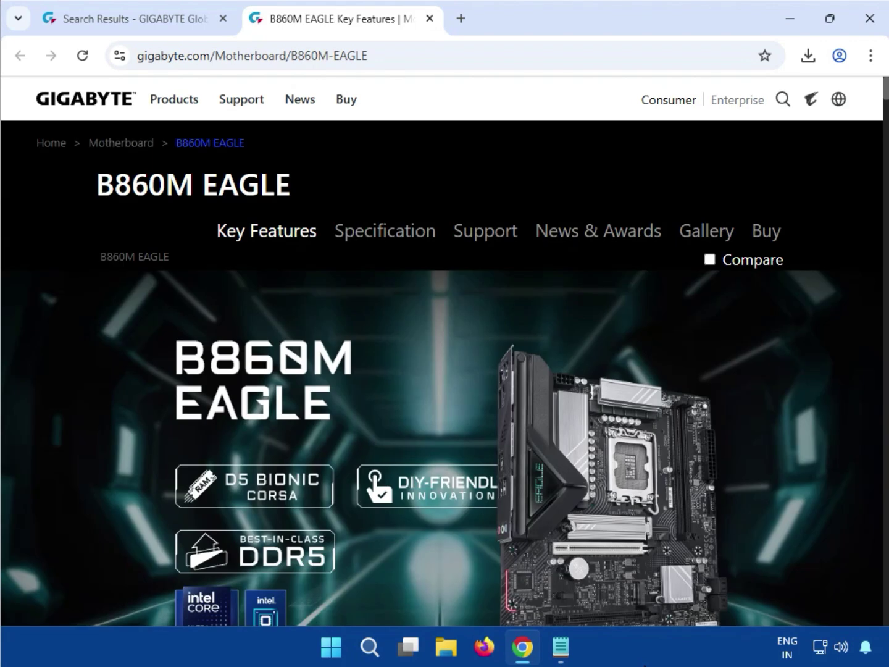
Step: Open the motherboard's support downloads and set the driver OS to Windows 11 64bit
click(474, 232)
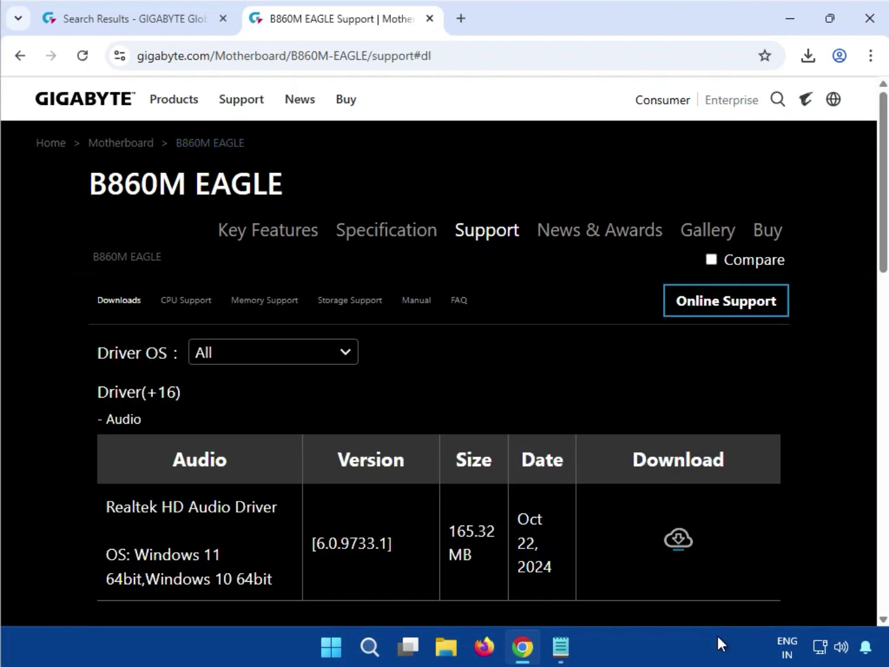
click(294, 353)
click(275, 381)
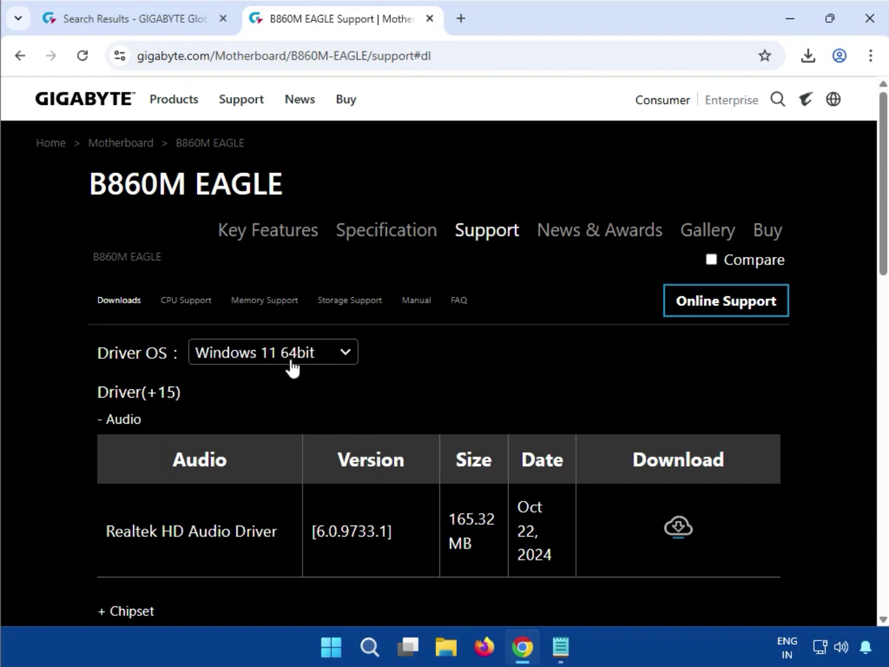
click(310, 366)
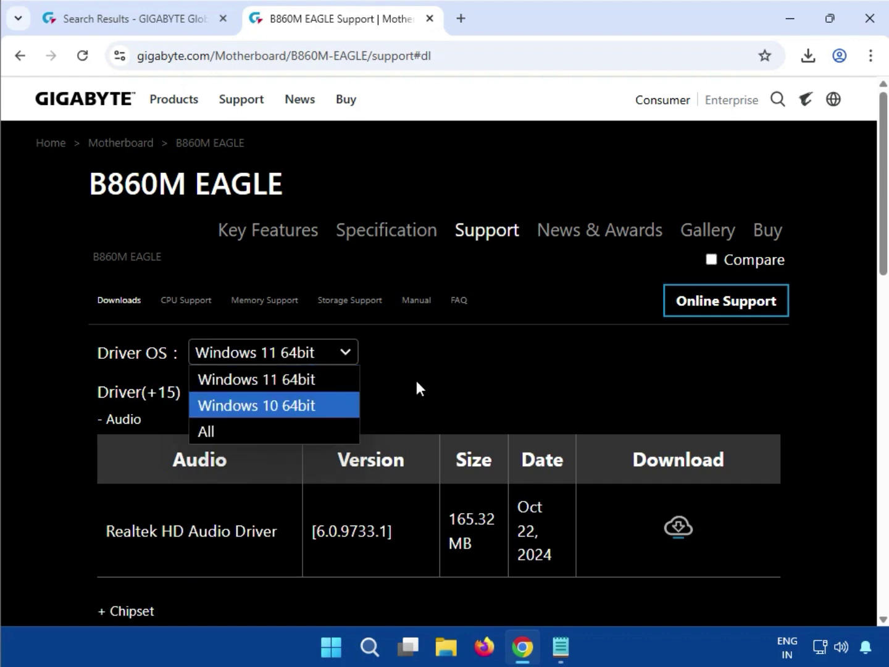
click(336, 378)
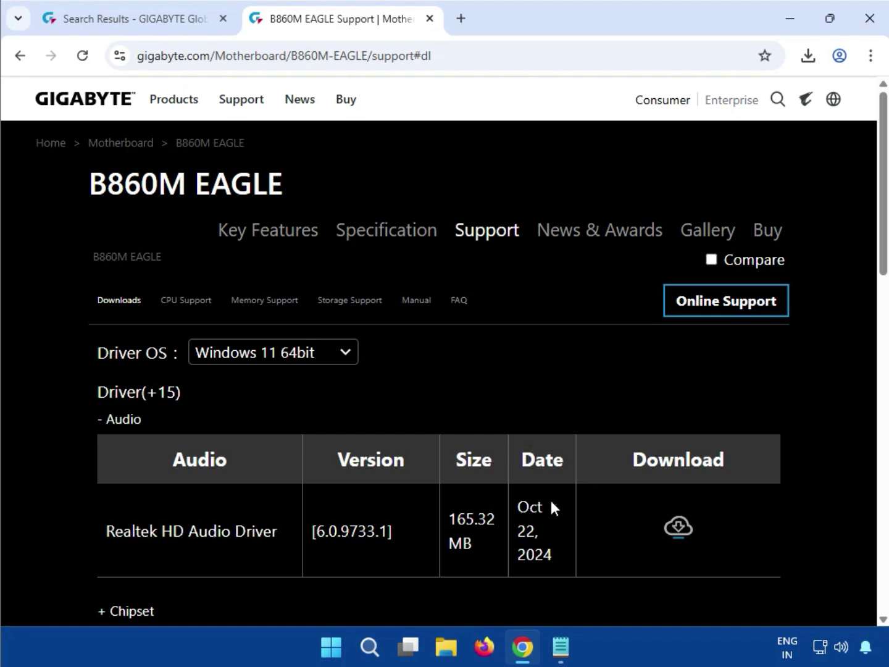
Step: Start downloading the Realtek HD Audio Driver, version 6.0.9733.1, from the Audio section
drag(158, 531, 308, 531)
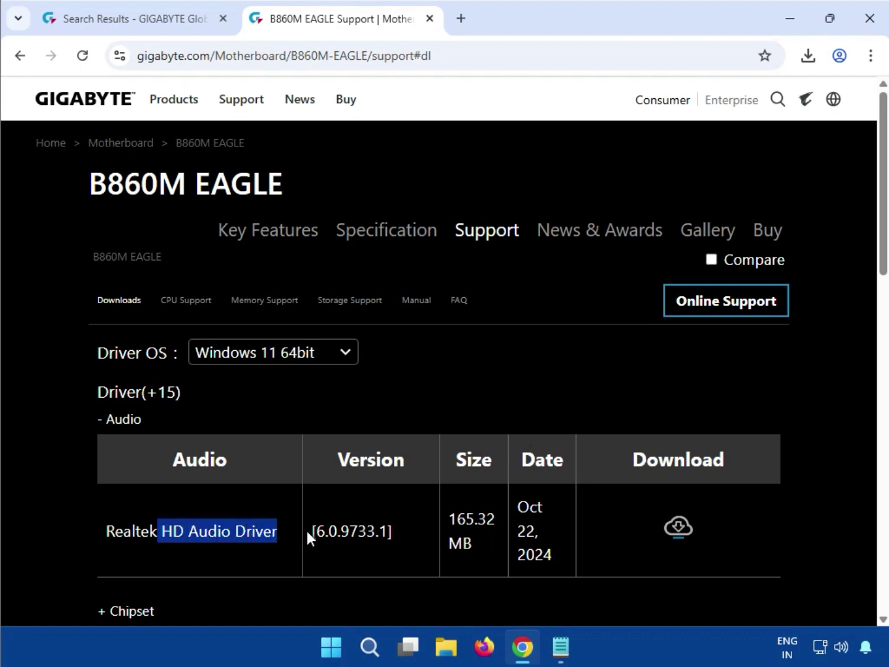
drag(143, 423, 108, 424)
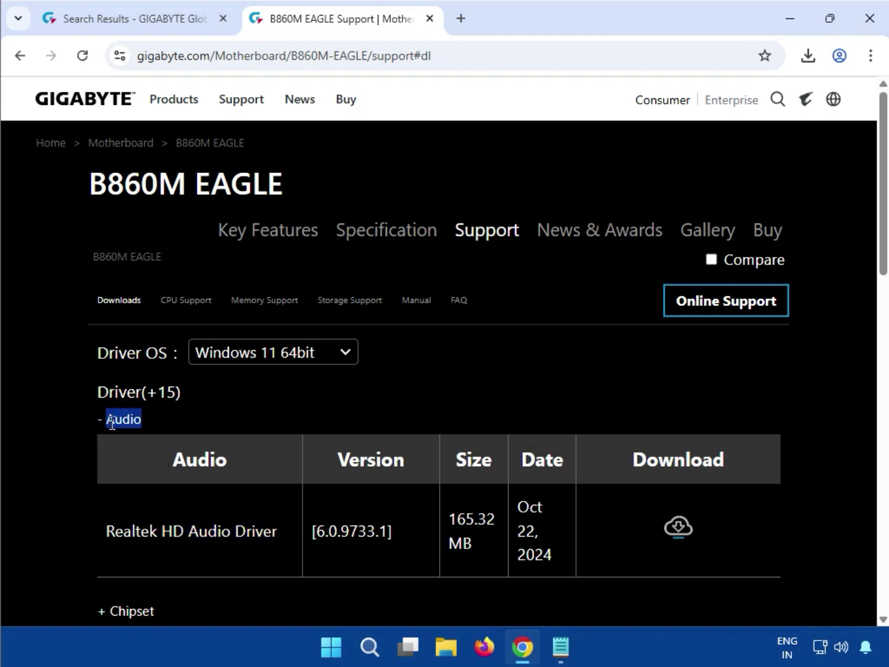
click(820, 453)
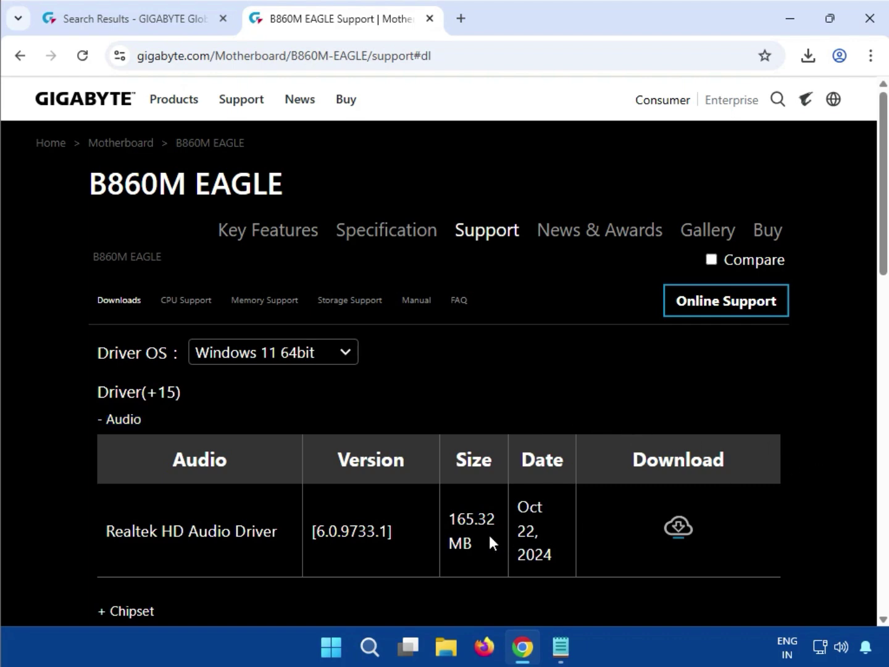
click(688, 528)
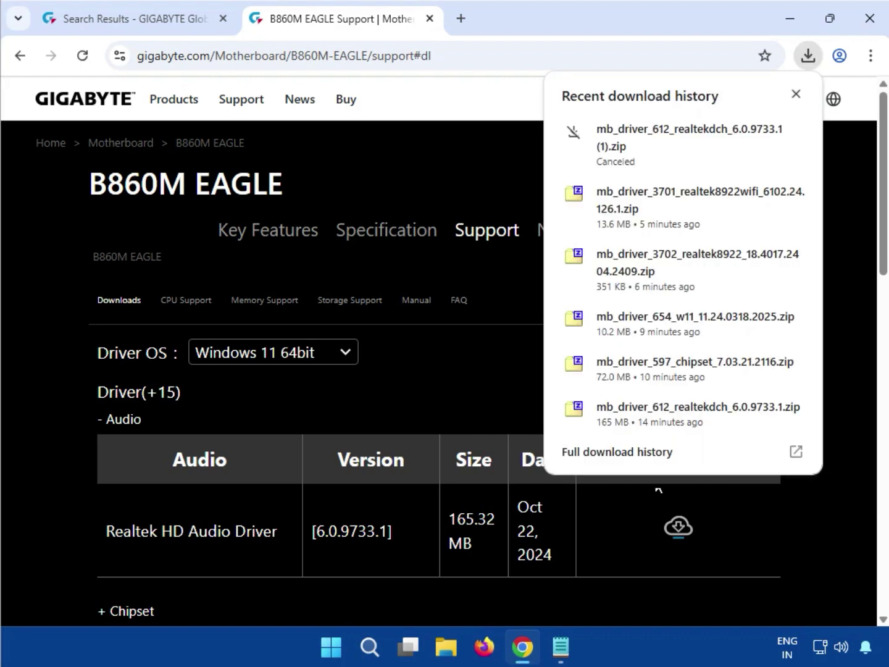
Step: Open the previously downloaded mb_driver_612_realtekdch_6.0.9733.1.zip and run its installer, allowing it to make changes to the device
mouse_move(634, 415)
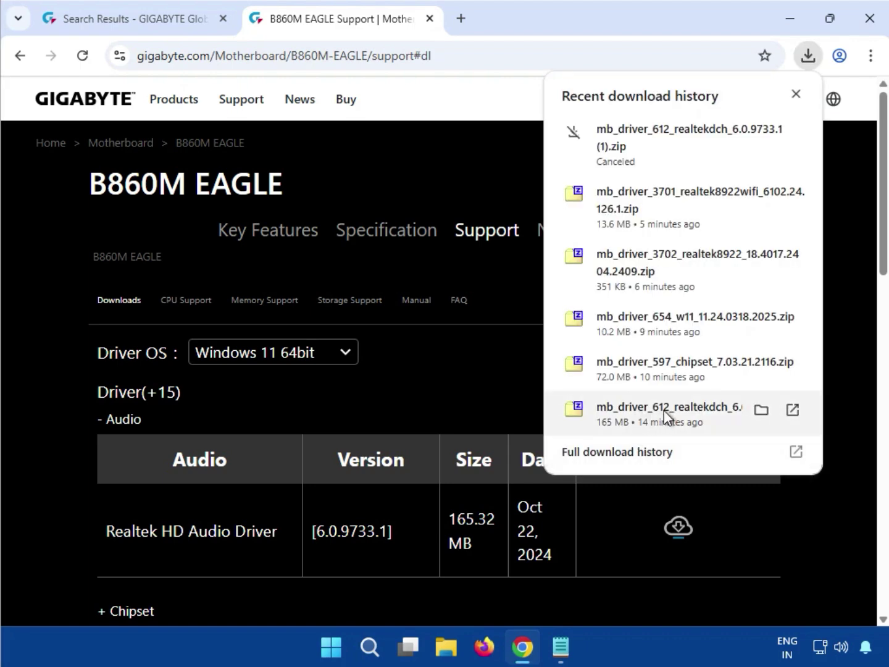
click(663, 410)
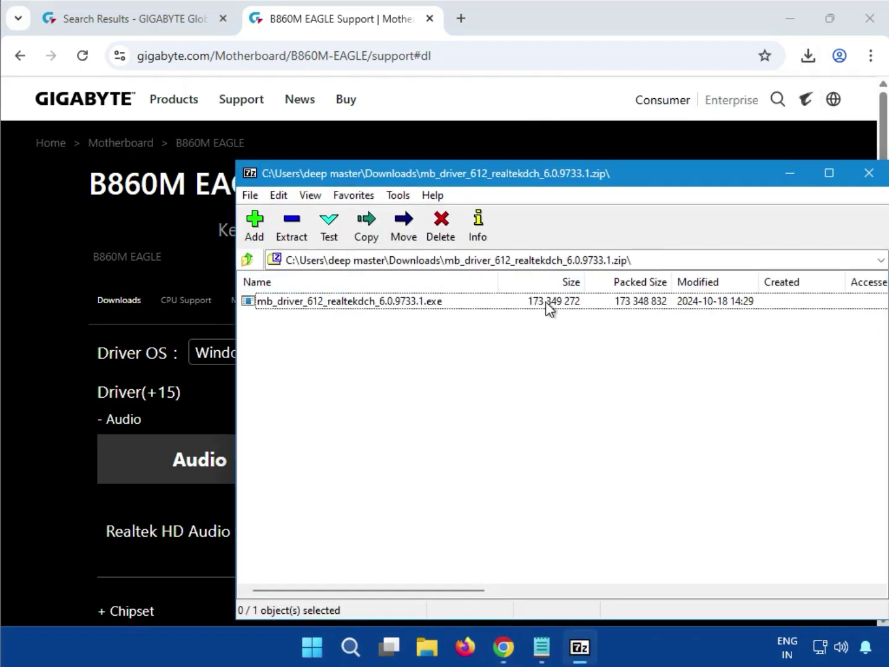
double_click(373, 313)
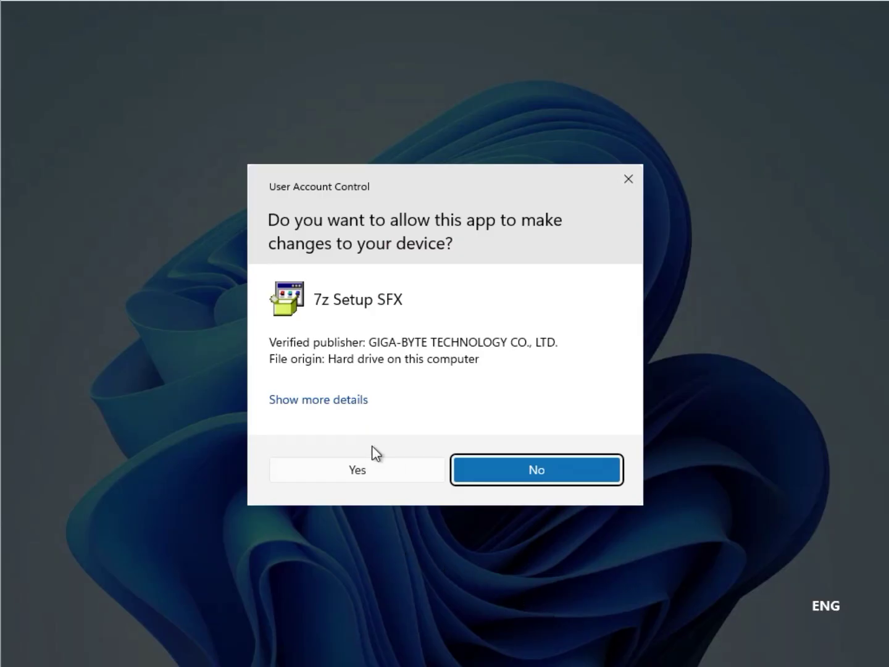
click(384, 465)
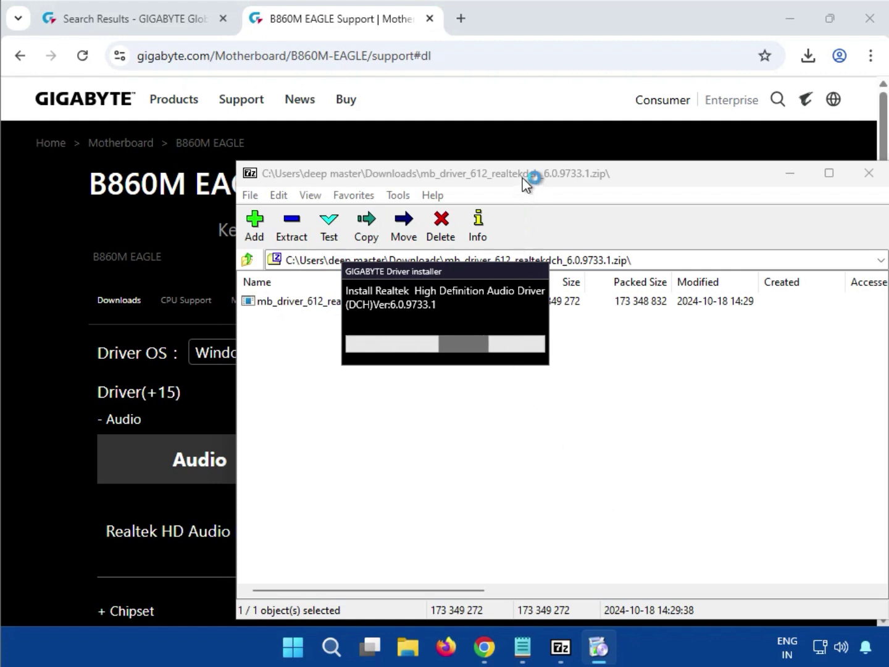
drag(515, 181, 458, 279)
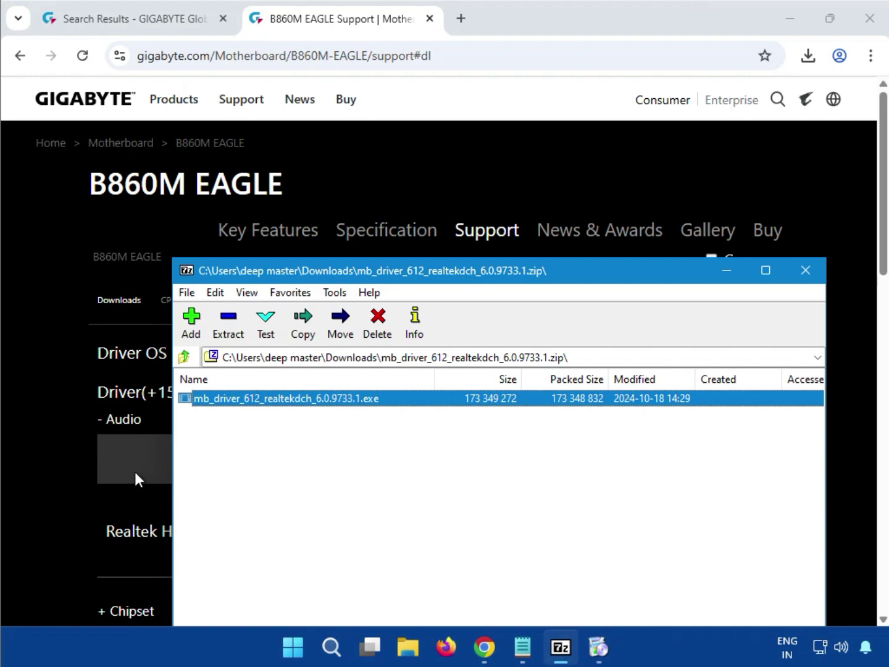
click(58, 480)
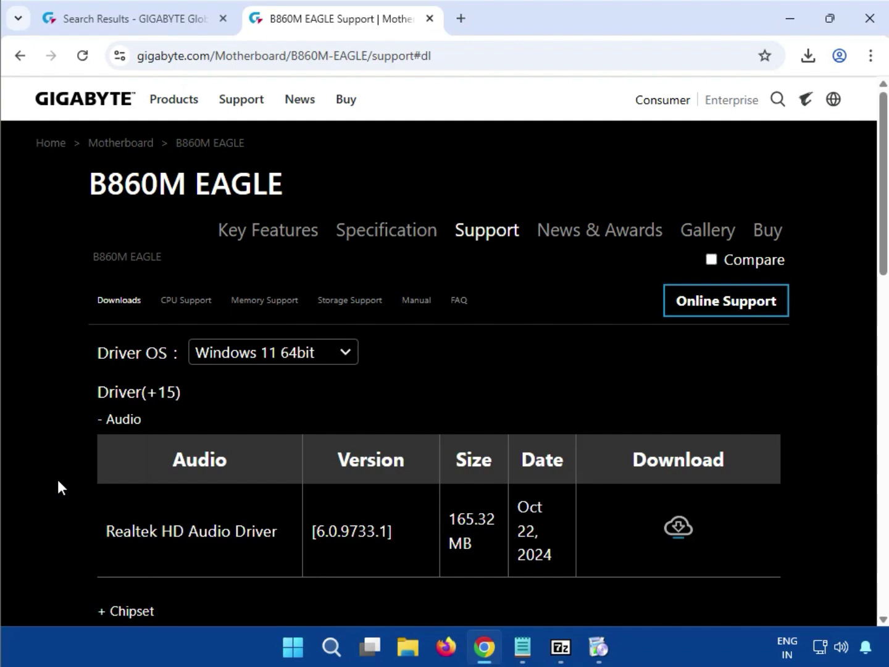
scroll(58, 479, down, 5)
scroll(90, 479, up, 2)
scroll(90, 480, down, 5)
scroll(90, 479, up, 7)
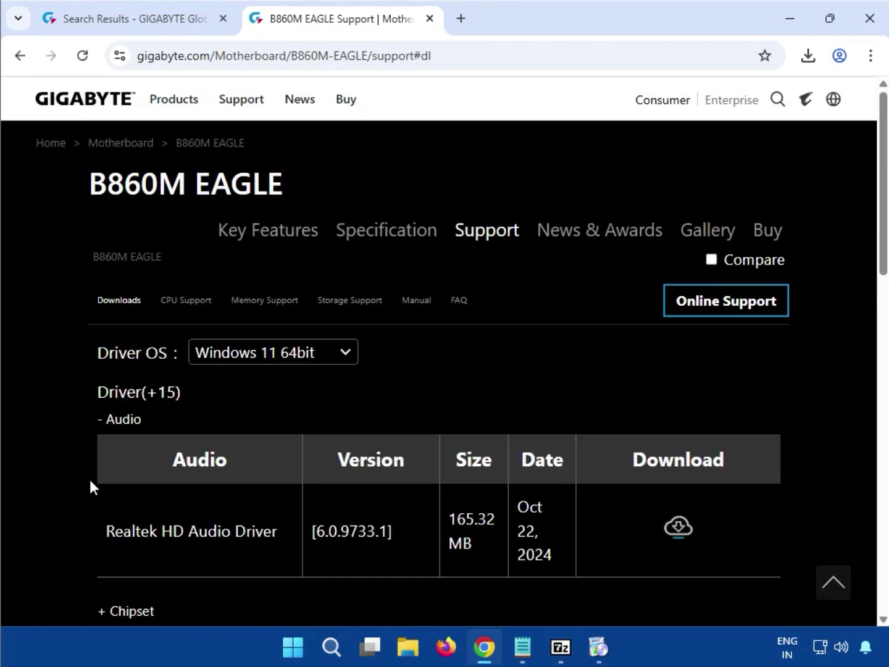
Step: Bring the Realtek audio driver installer to the front to watch its progress, and close the archive window once it finishes
click(563, 648)
click(594, 647)
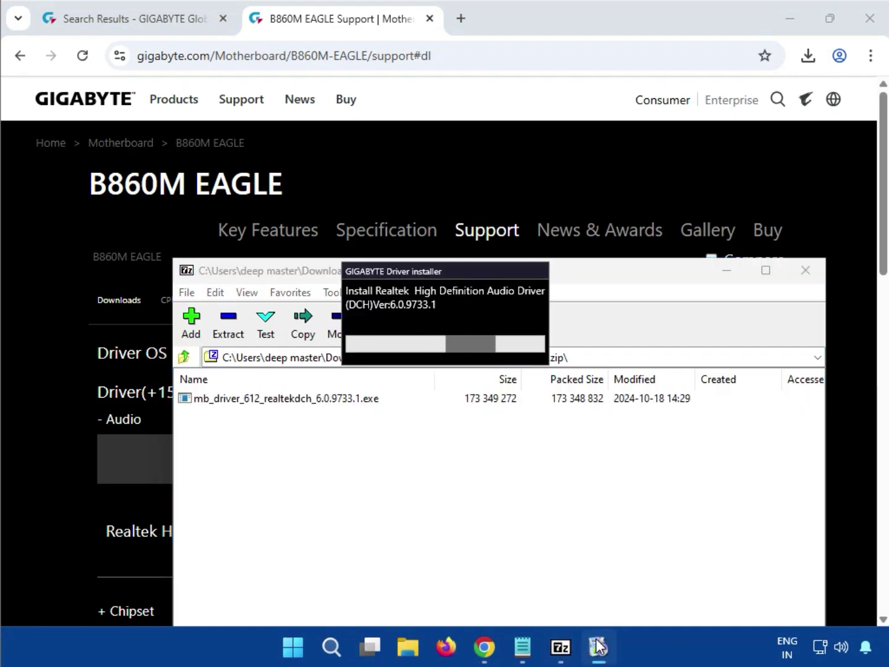
drag(401, 270, 365, 461)
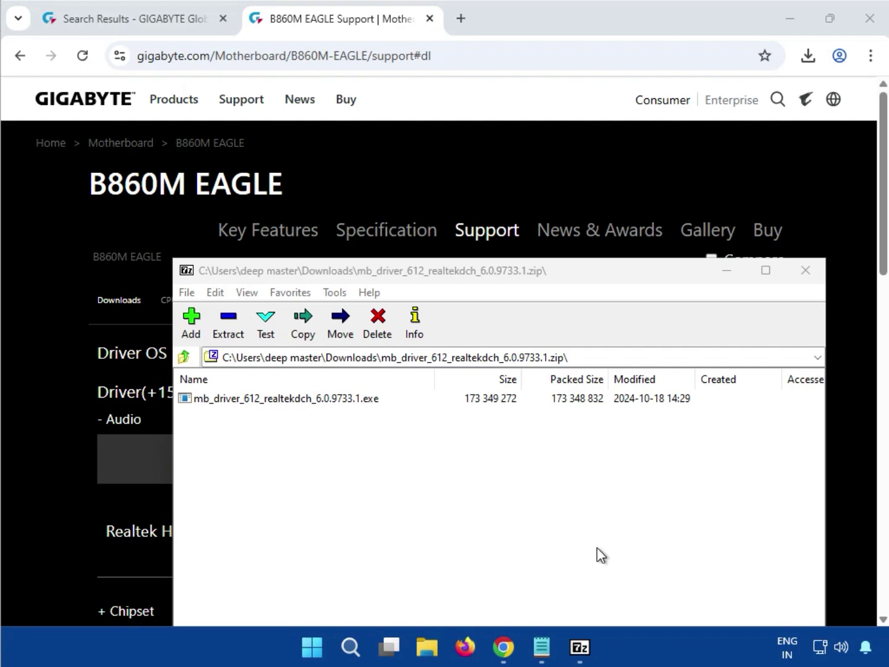
click(803, 274)
Step: Expand the Chipset section of the driver list and look through the drivers offered in it
scroll(598, 577, down, 5)
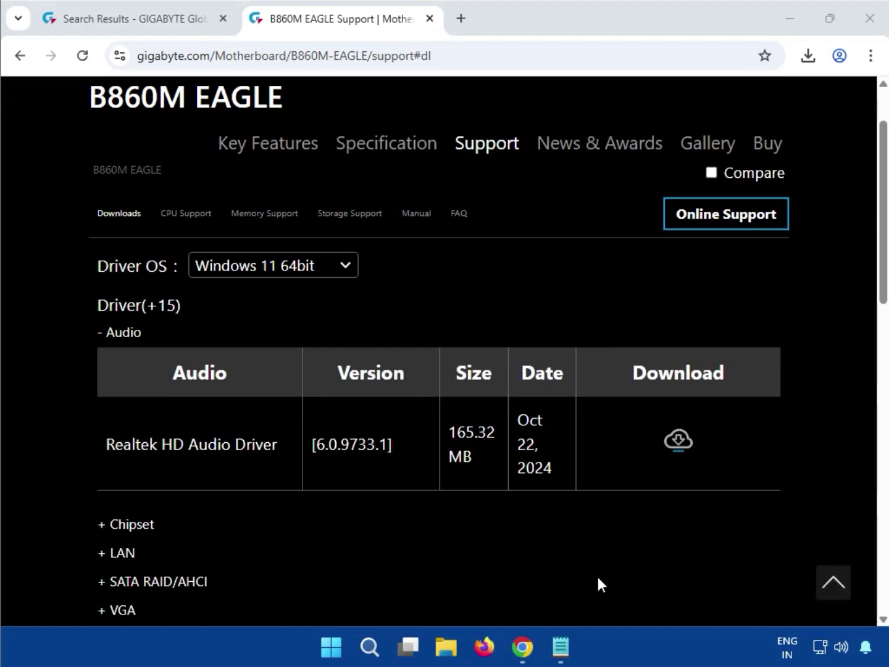
double_click(111, 332)
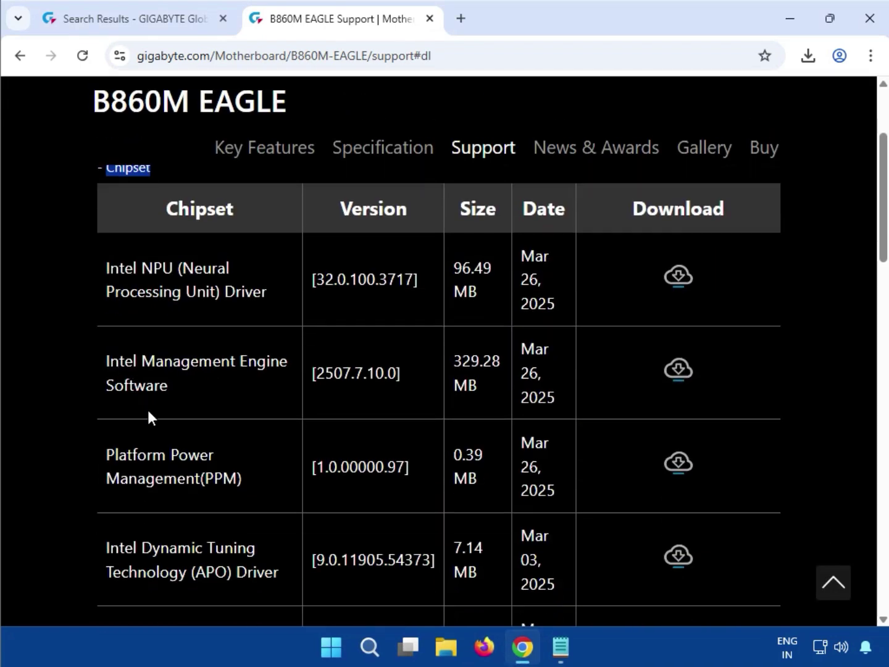
scroll(158, 431, down, 3)
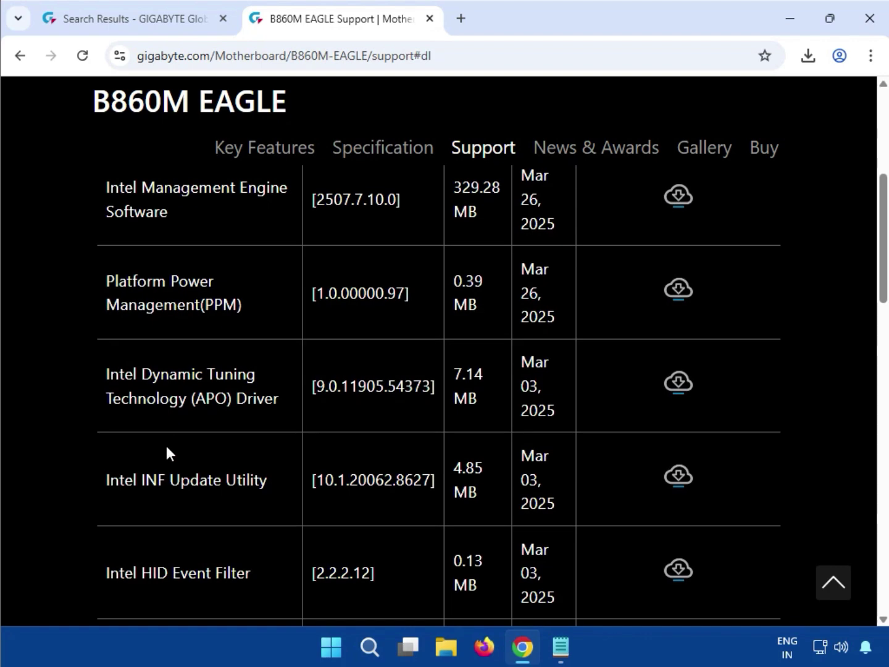
scroll(166, 448, down, 3)
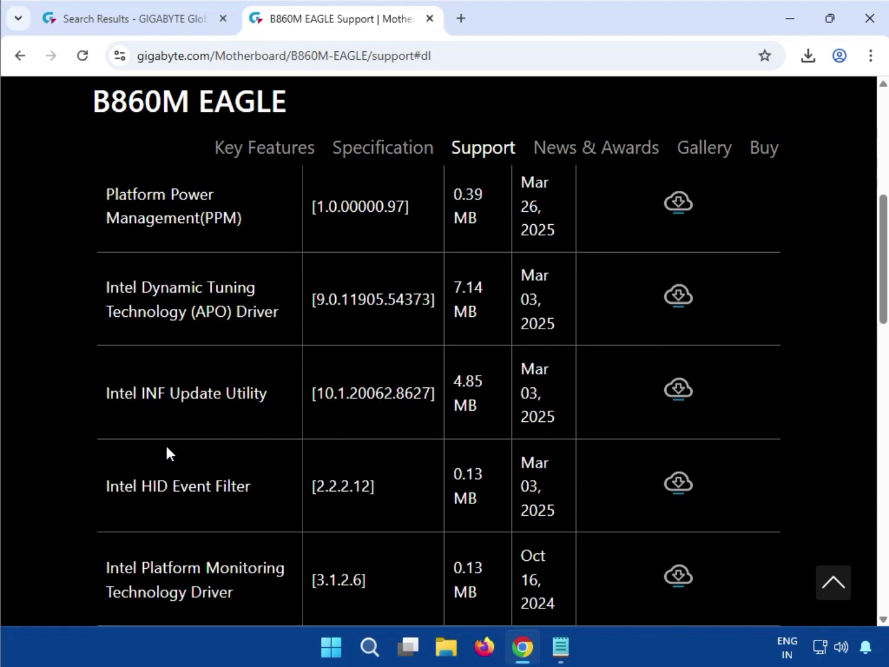
scroll(167, 453, down, 3)
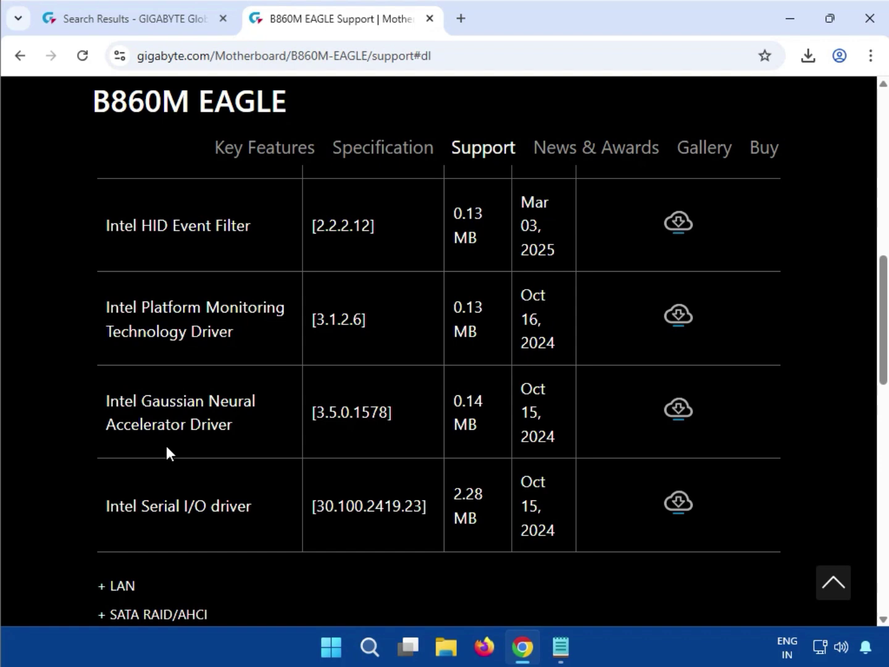
scroll(166, 446, up, 5)
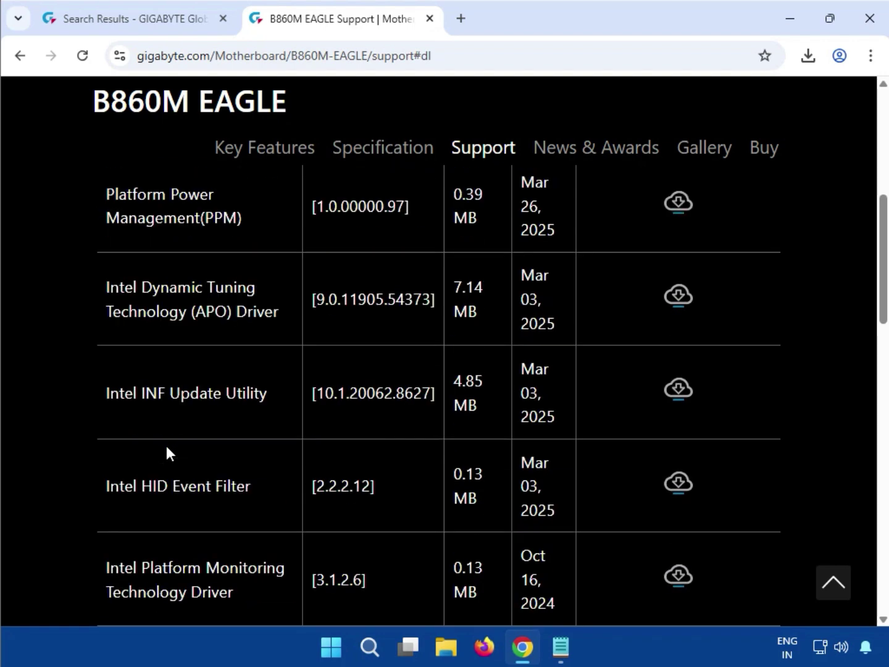
scroll(167, 453, up, 2)
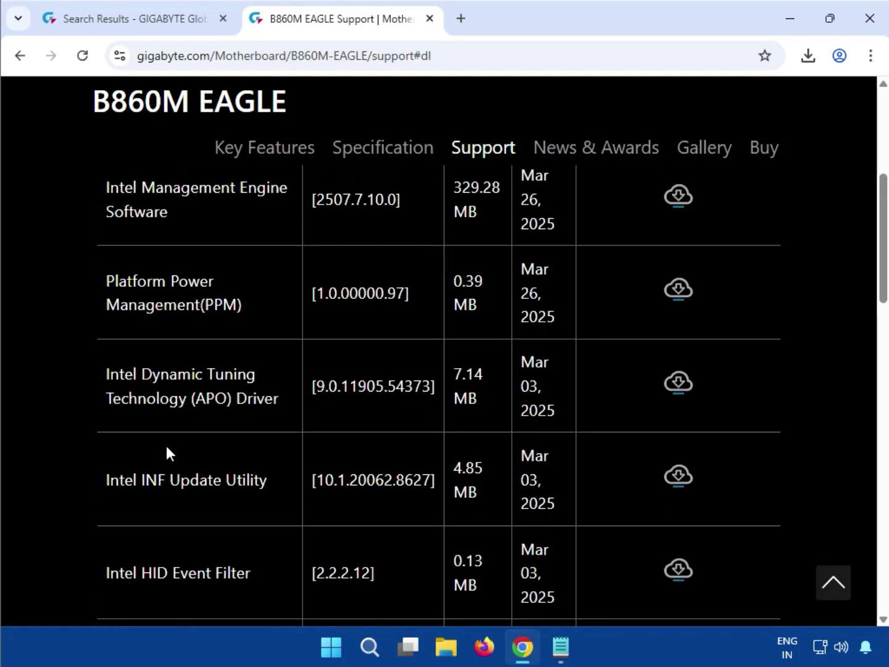
scroll(166, 448, up, 2)
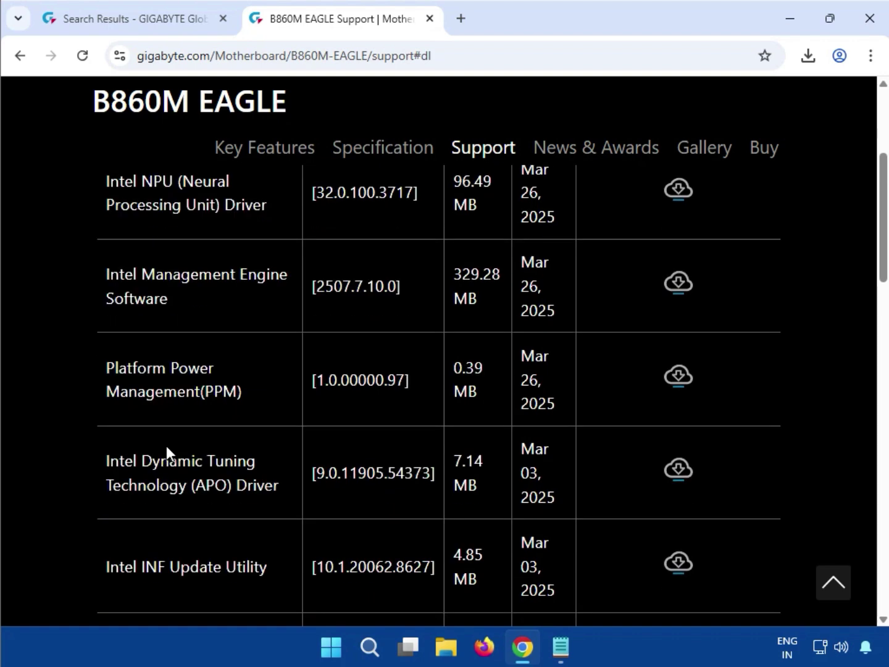
scroll(166, 445, up, 2)
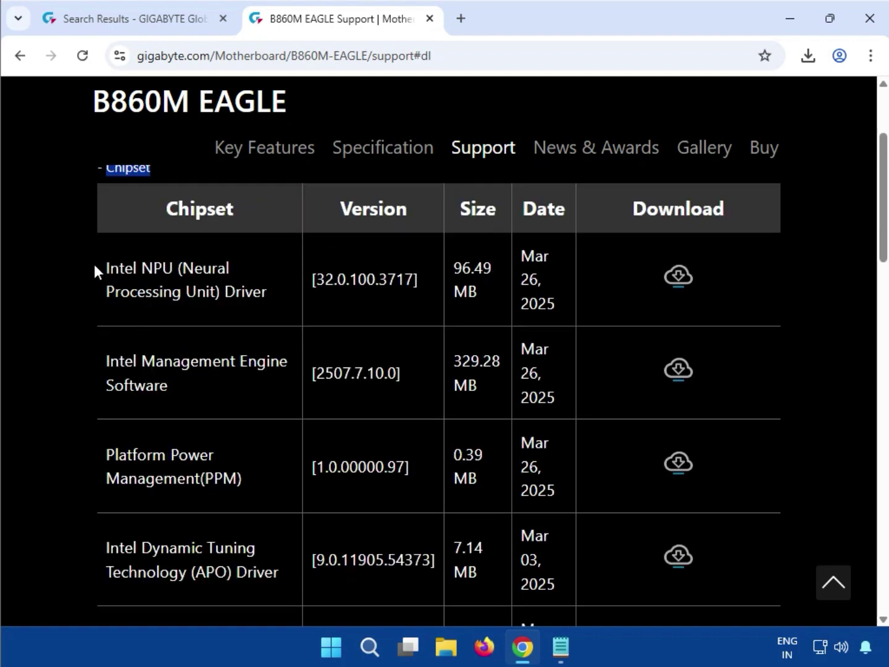
Step: Download the Intel NPU (Neural Processing Unit) Driver, version 32.0.100.3717, from the Chipset section
drag(95, 265, 260, 304)
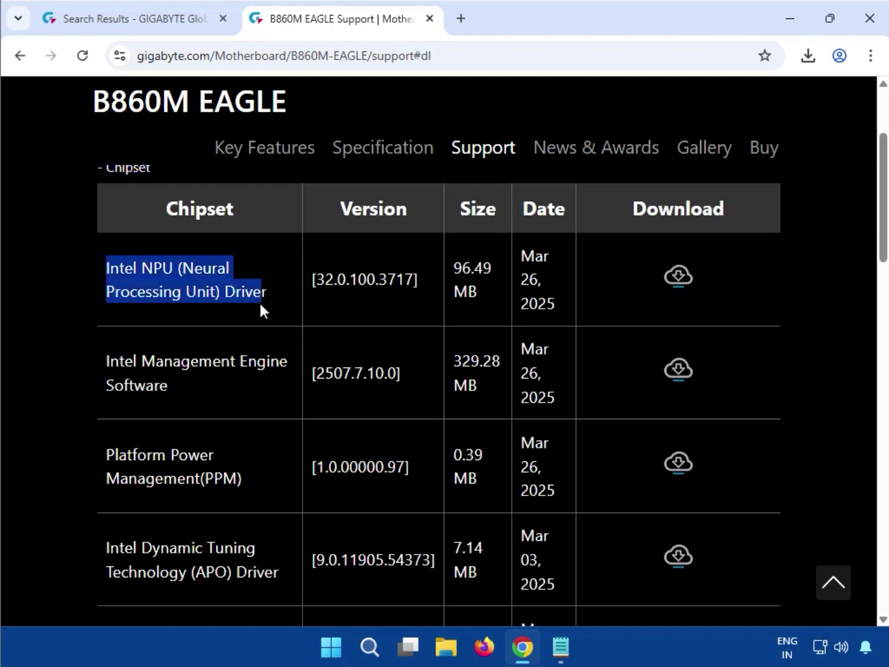
click(678, 282)
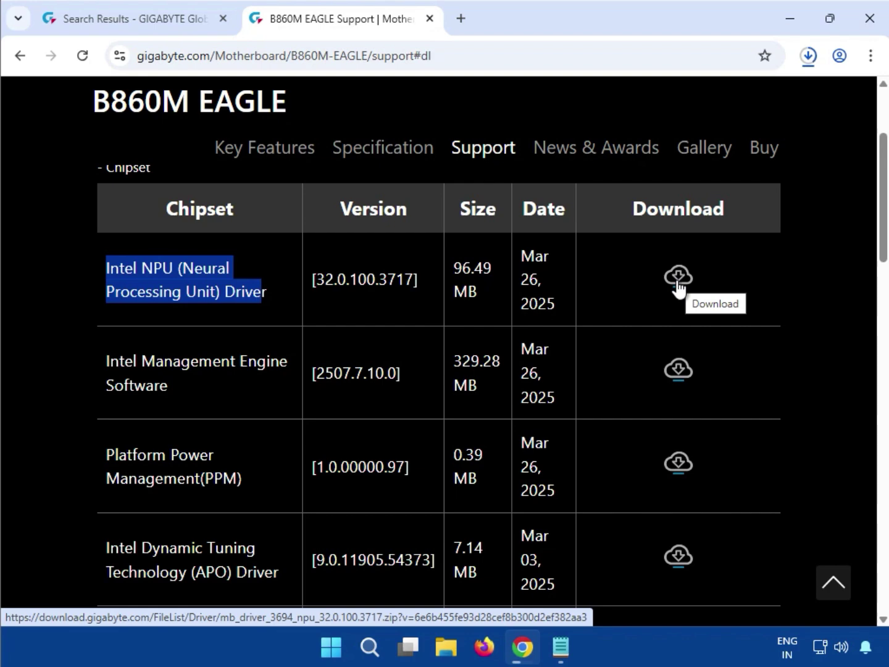
click(847, 274)
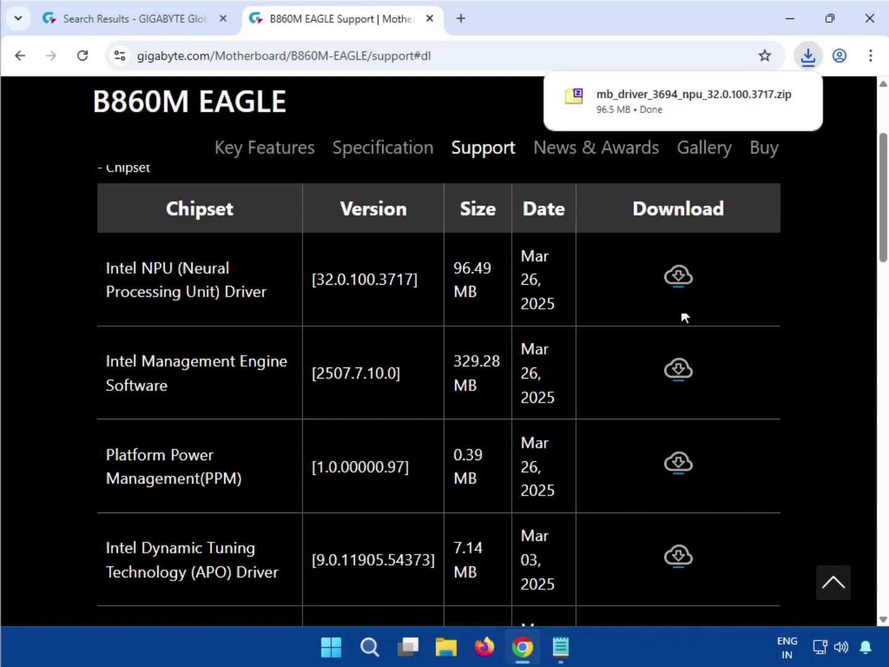
Step: Open the downloaded mb_driver_3694_npu_32.0.100.3717.zip, run its installer with permission to change the device, and close the archive window once it finishes
click(627, 107)
double_click(380, 400)
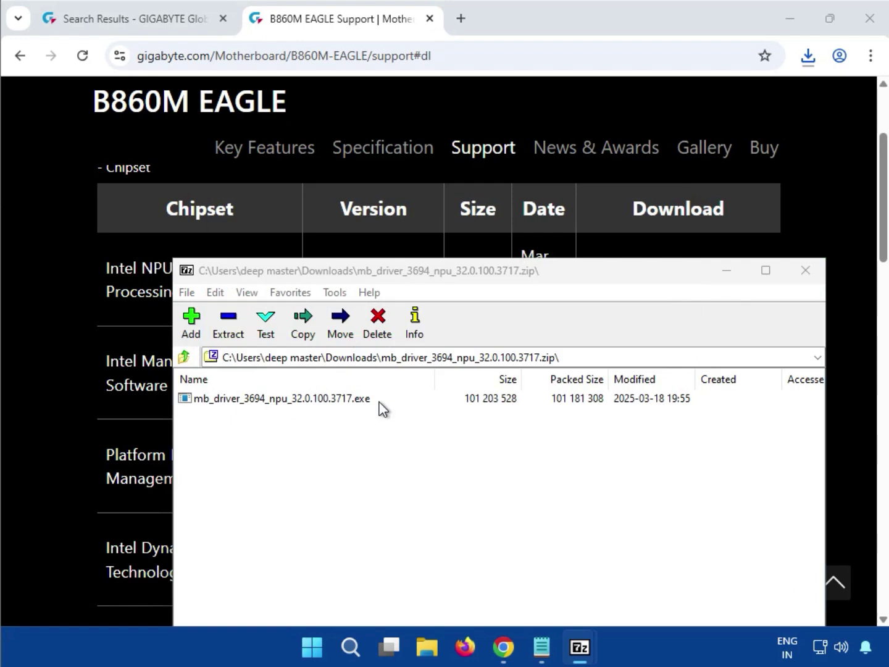
click(366, 403)
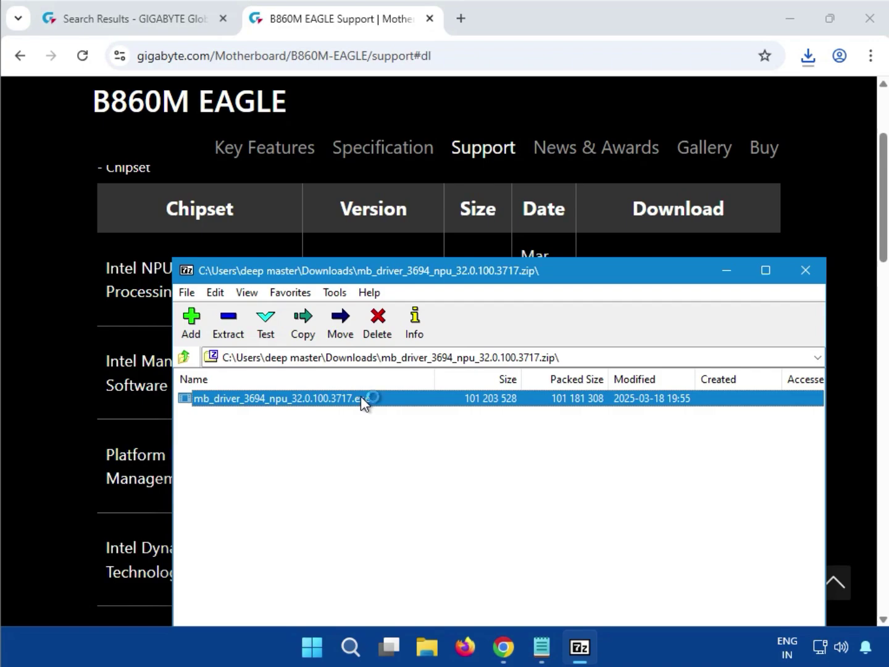
double_click(360, 396)
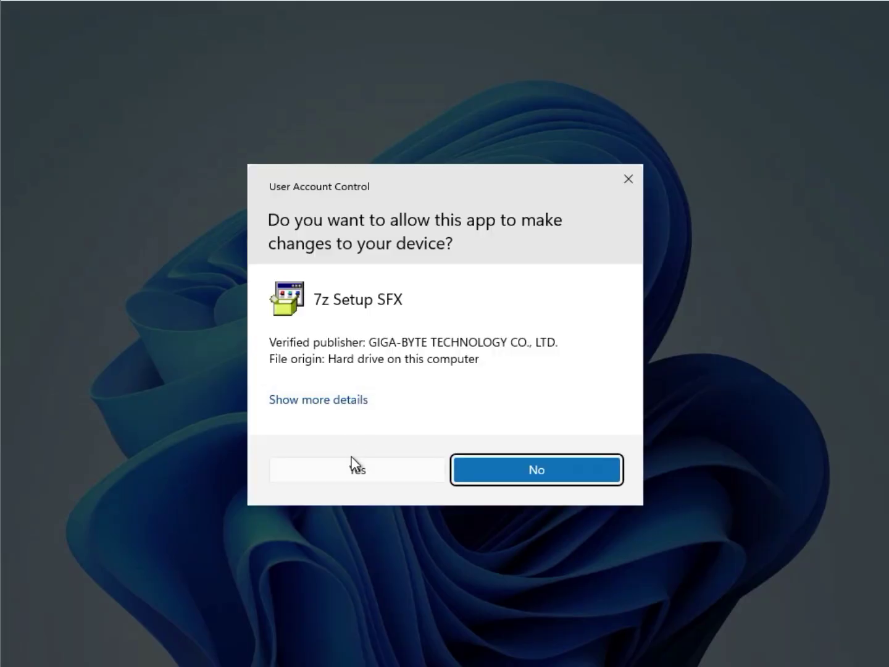
click(349, 472)
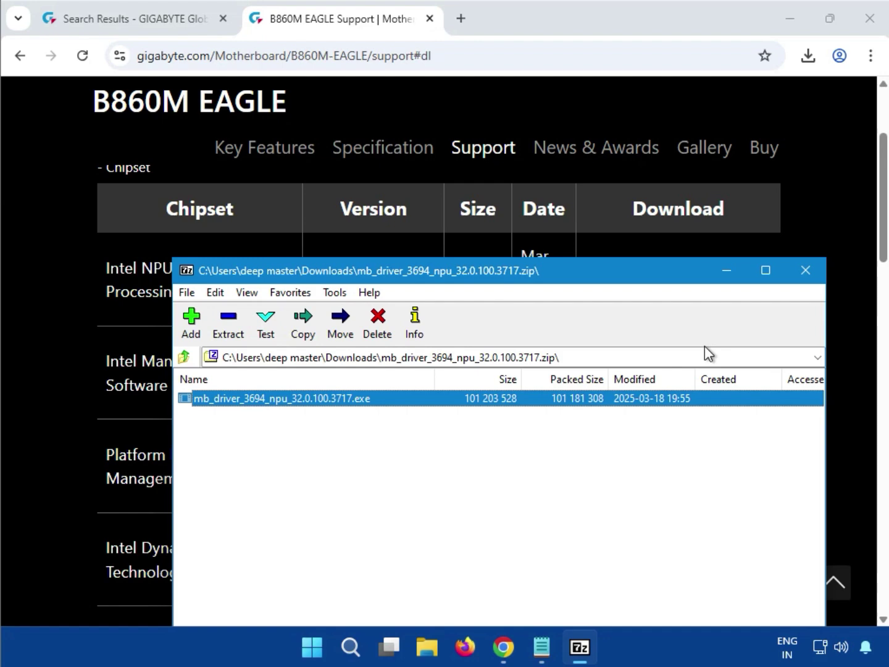
click(804, 273)
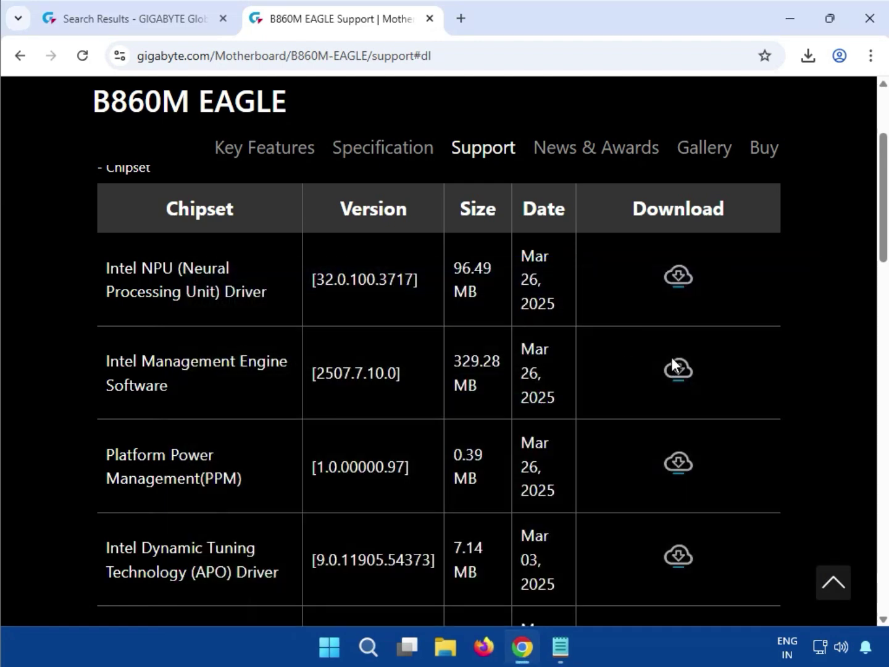
Step: Expand the LAN section of the driver list and download the Realtek LAN Driver, version 11.24.0318.2025
scroll(813, 387, down, 10)
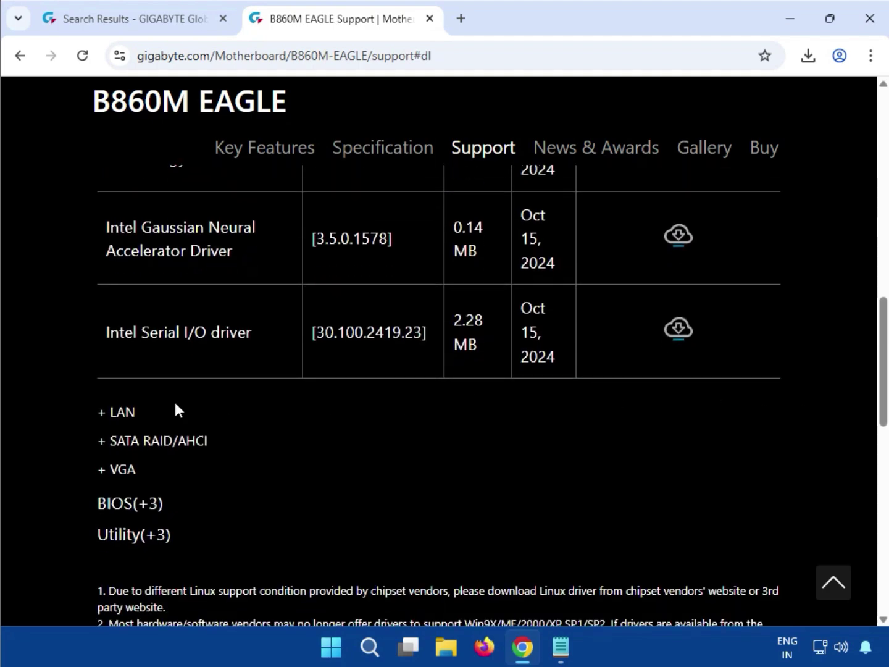
click(118, 414)
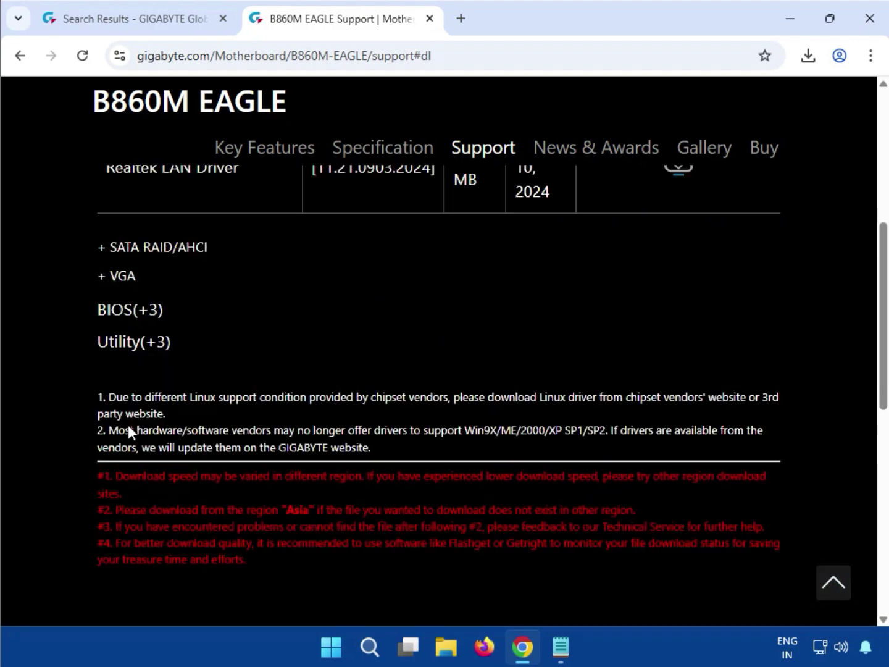
scroll(128, 424, up, 4)
drag(108, 346, 565, 382)
click(679, 336)
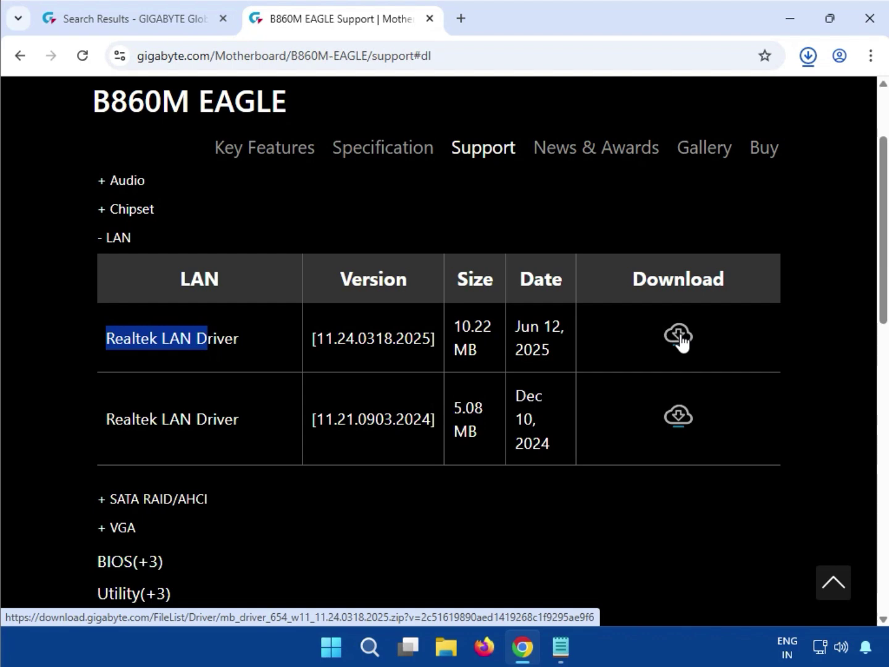
click(679, 336)
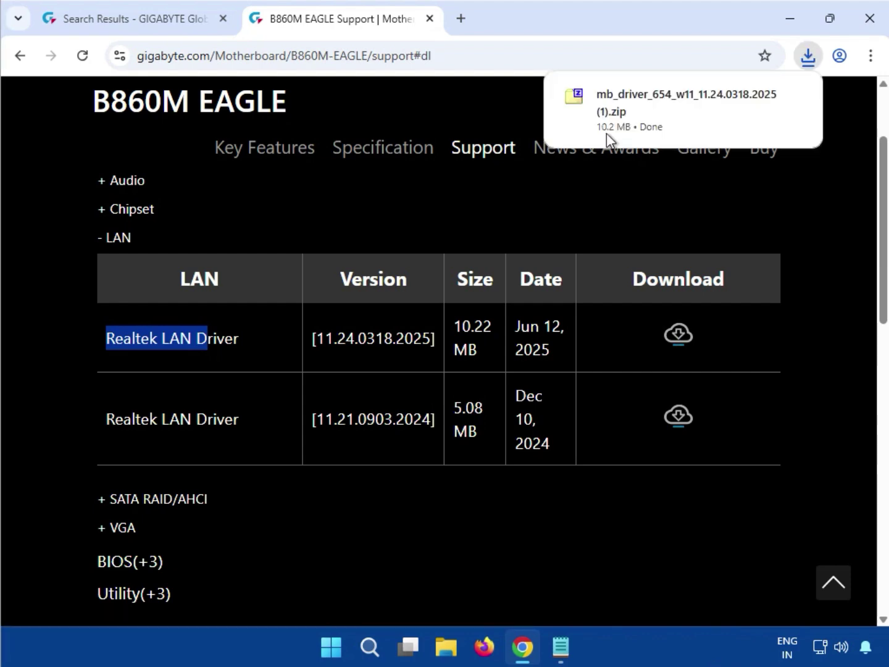
Step: Run the installer inside the downloaded Realtek LAN driver archive, allow it to change the device, and close the archive window after installation
click(624, 115)
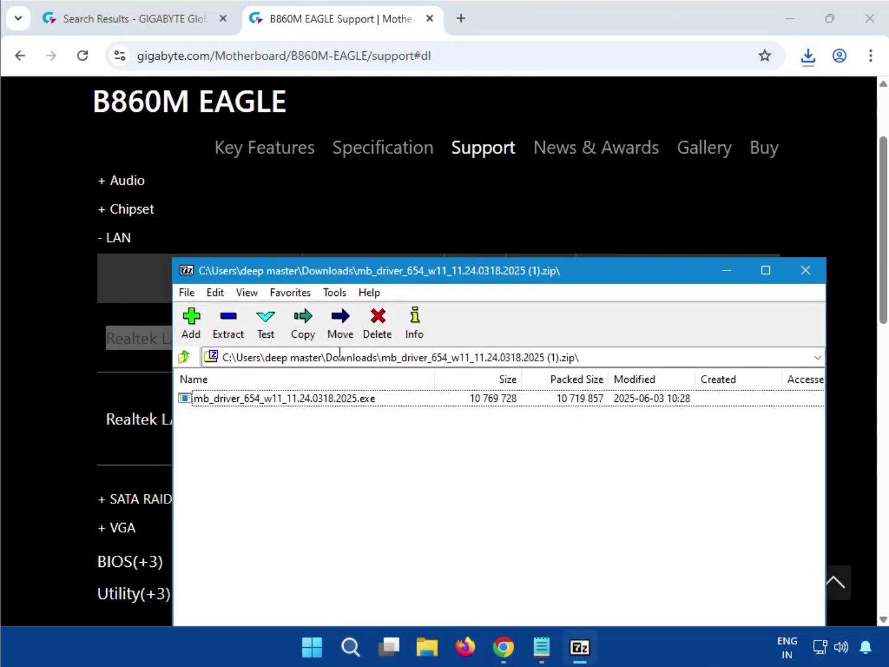
double_click(320, 398)
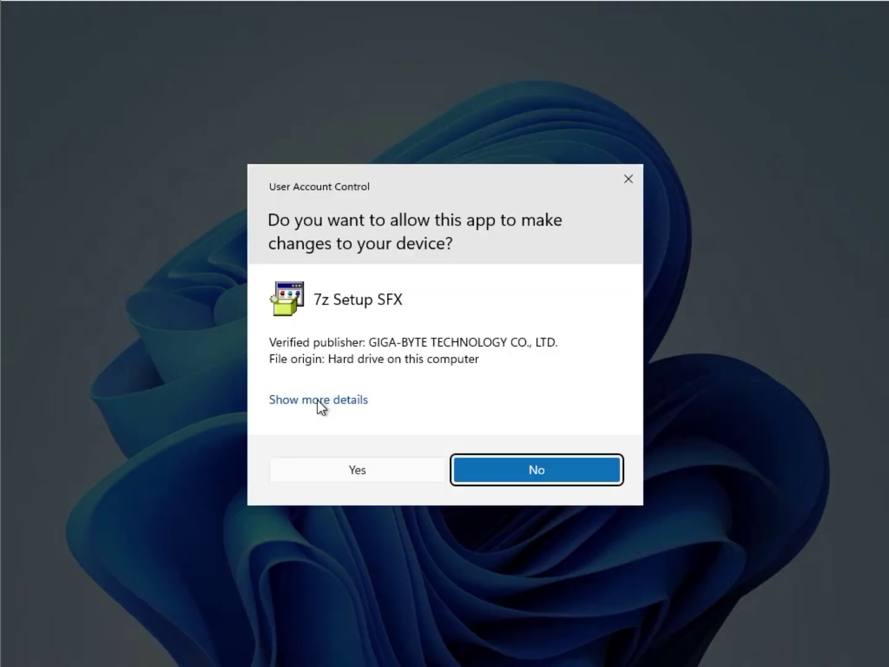
click(319, 401)
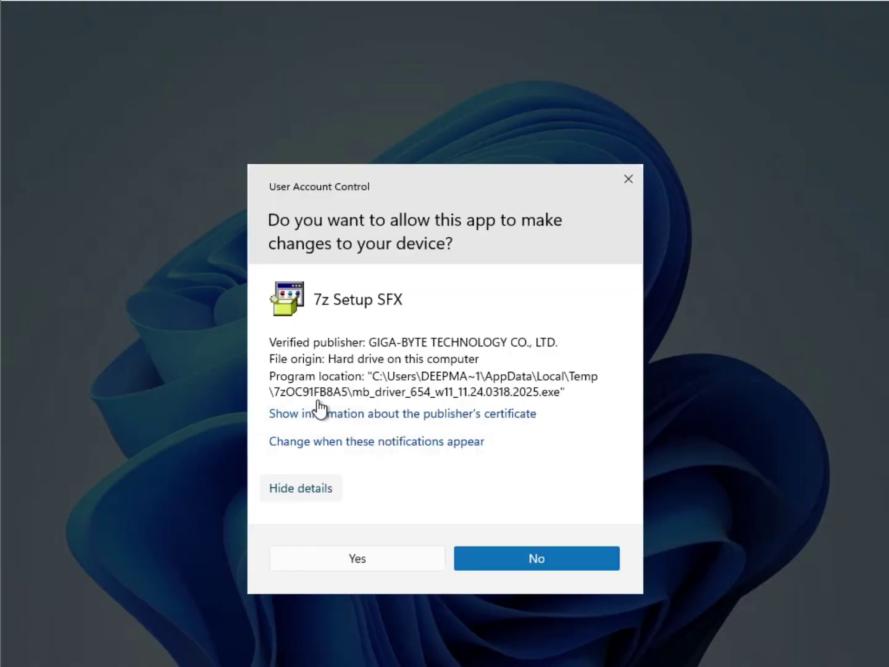
click(357, 559)
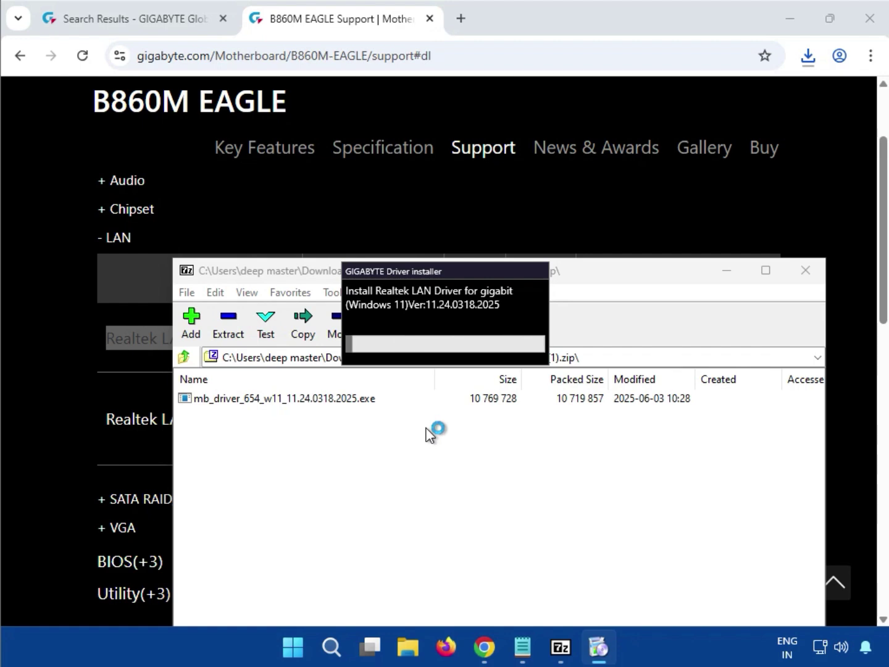
mouse_move(616, 662)
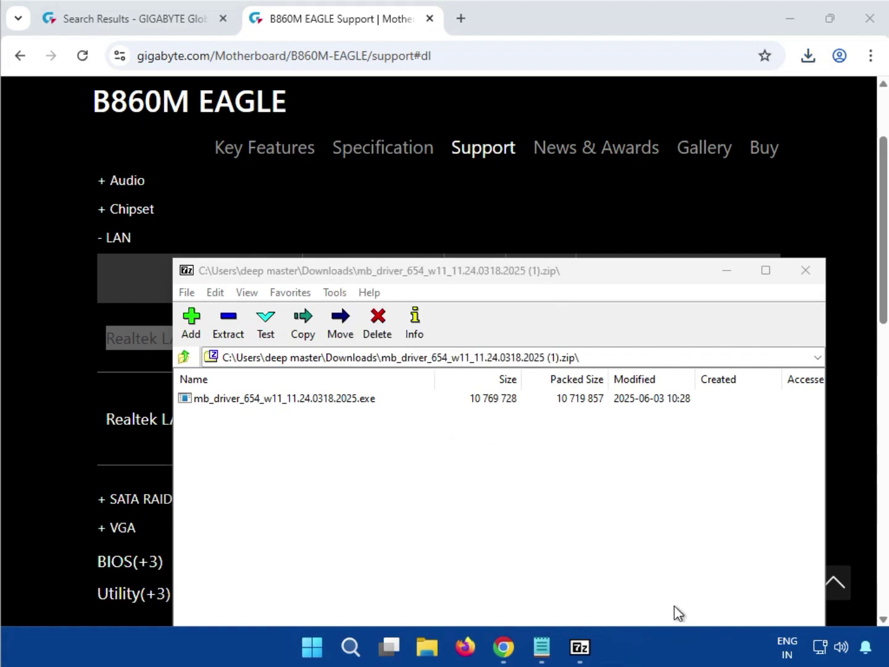
click(807, 280)
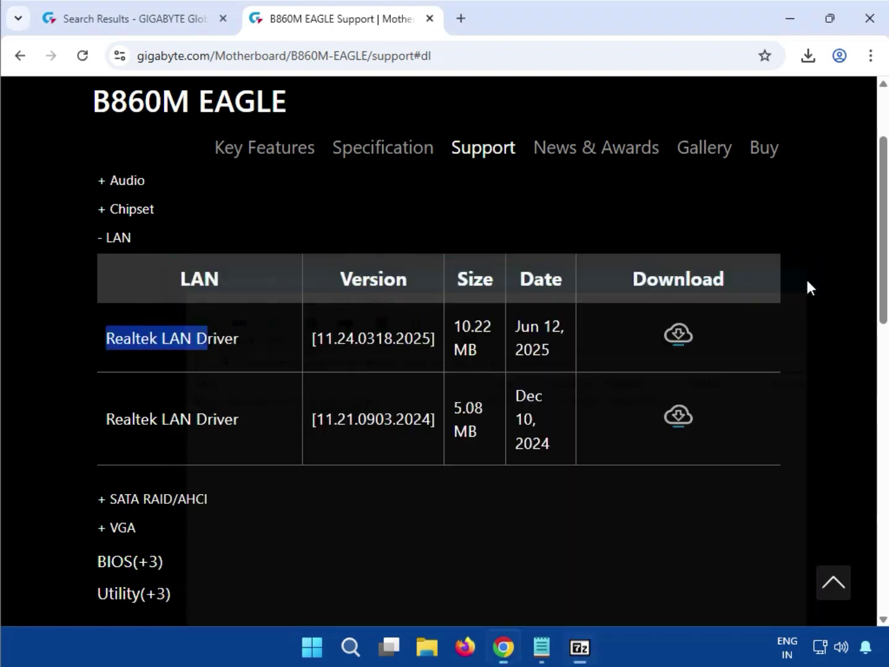
Step: Expand the VGA section of the driver list and download the Intel VGA Driver, version 32.0.101.6629
click(810, 469)
scroll(354, 586, down, 1)
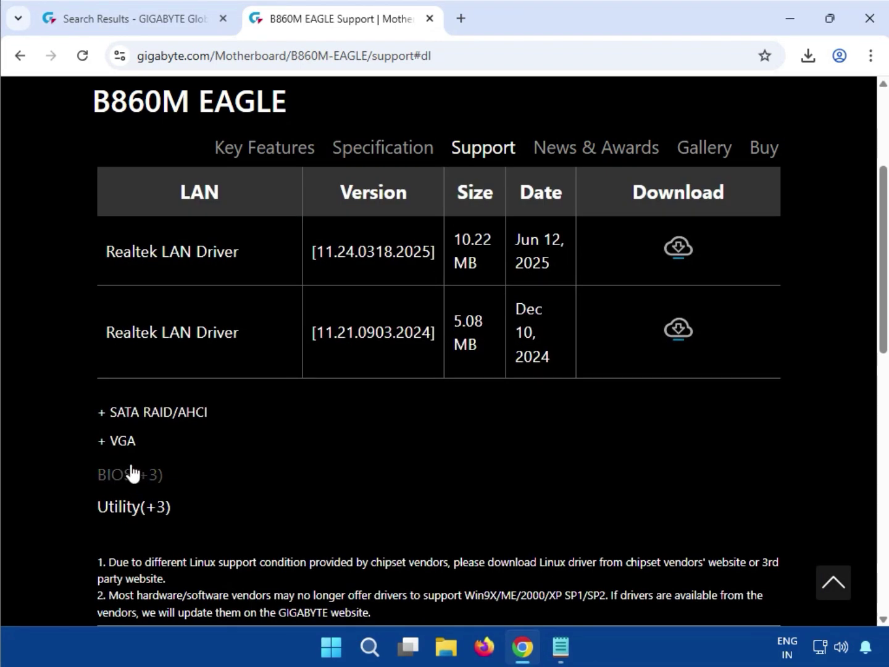
click(107, 442)
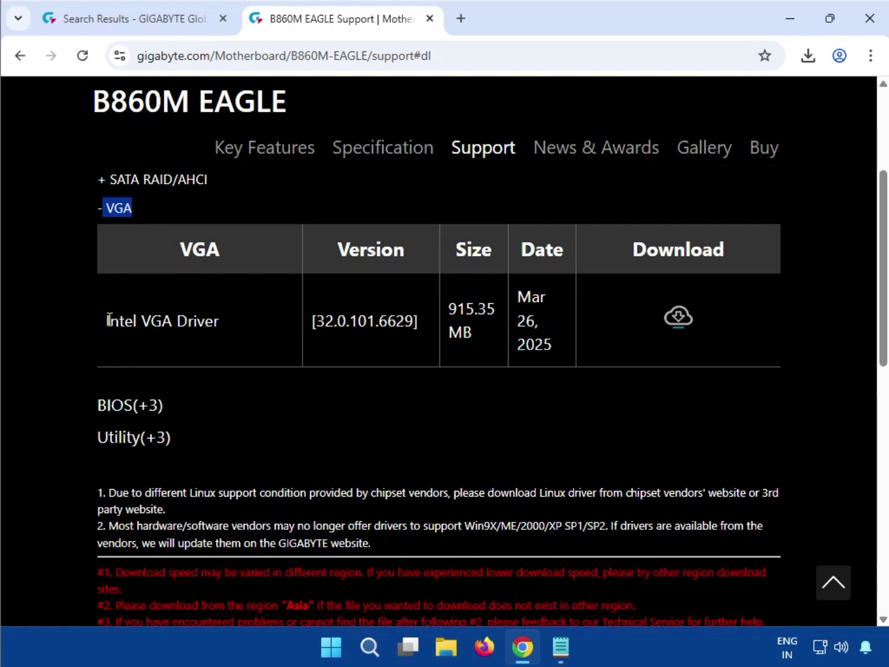
drag(106, 321, 223, 327)
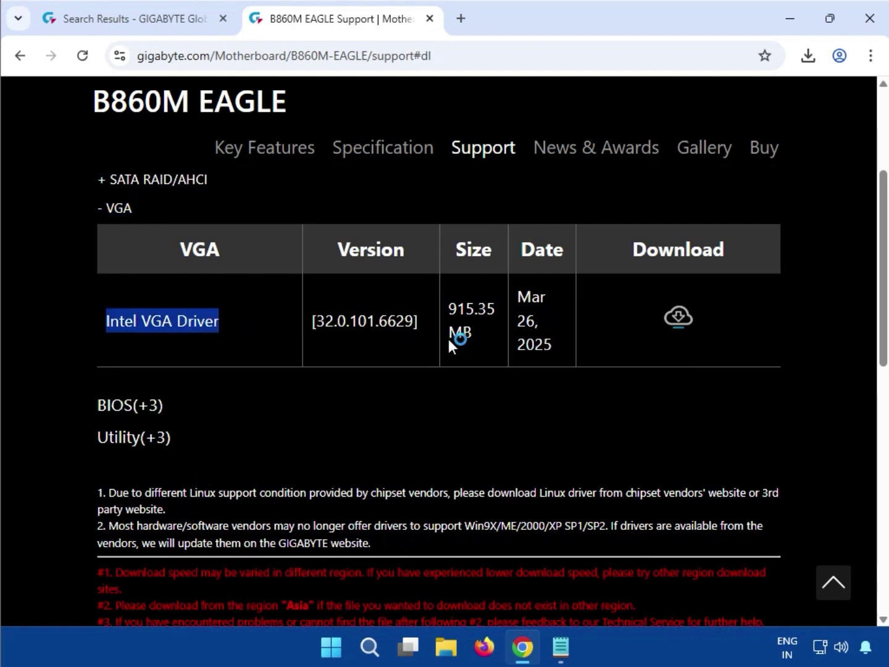
click(677, 319)
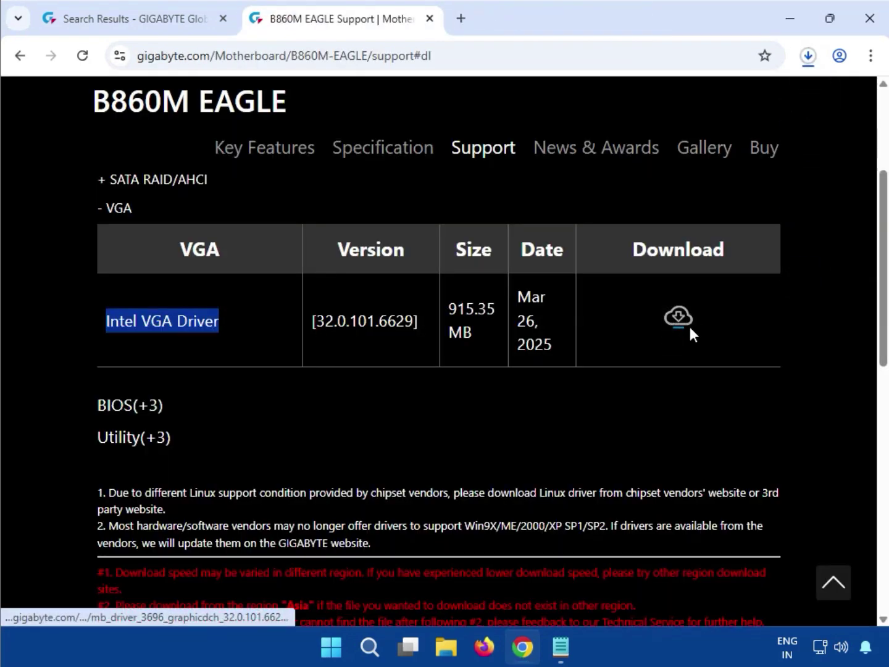
Step: Open the downloaded mb_driver_3696_graphicdch_32.0.101.6629.zip and run its installer, allowing it to make changes to the device
click(807, 58)
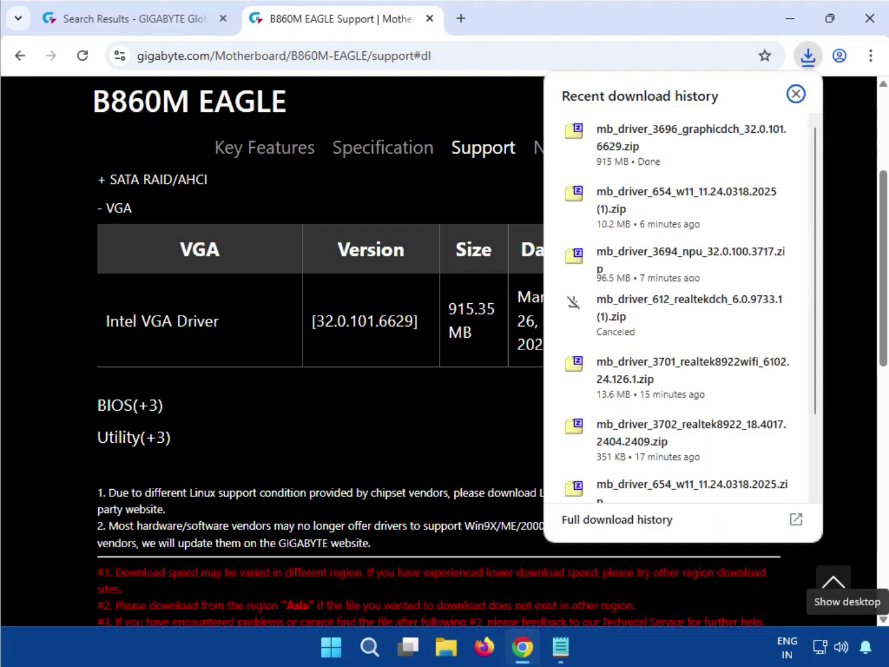
click(637, 145)
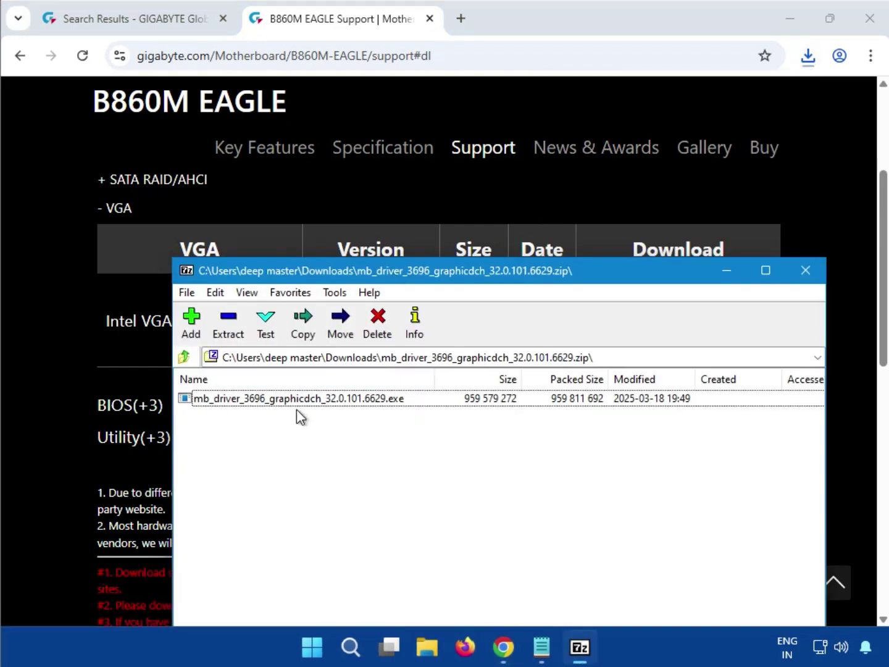
double_click(305, 400)
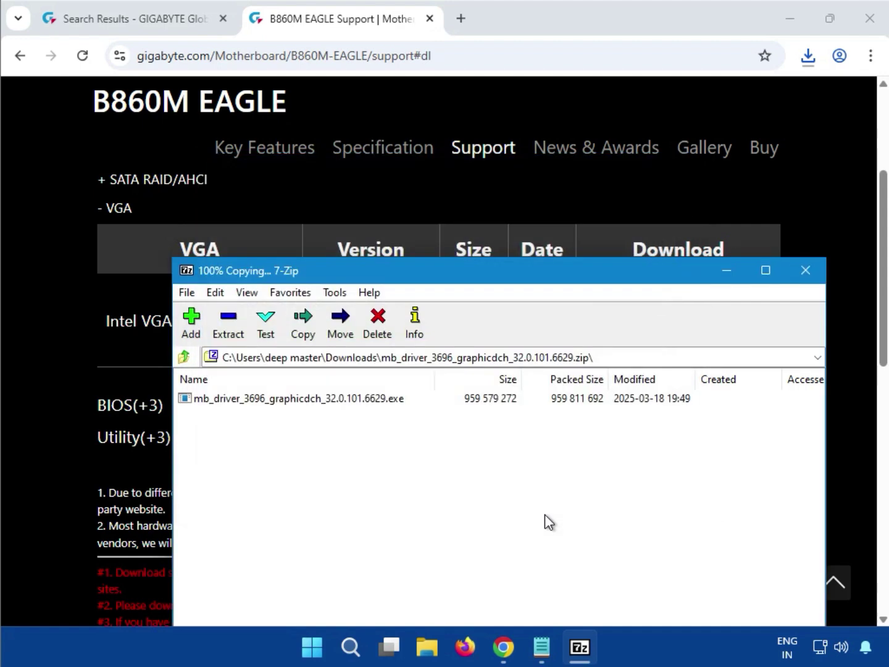
click(668, 665)
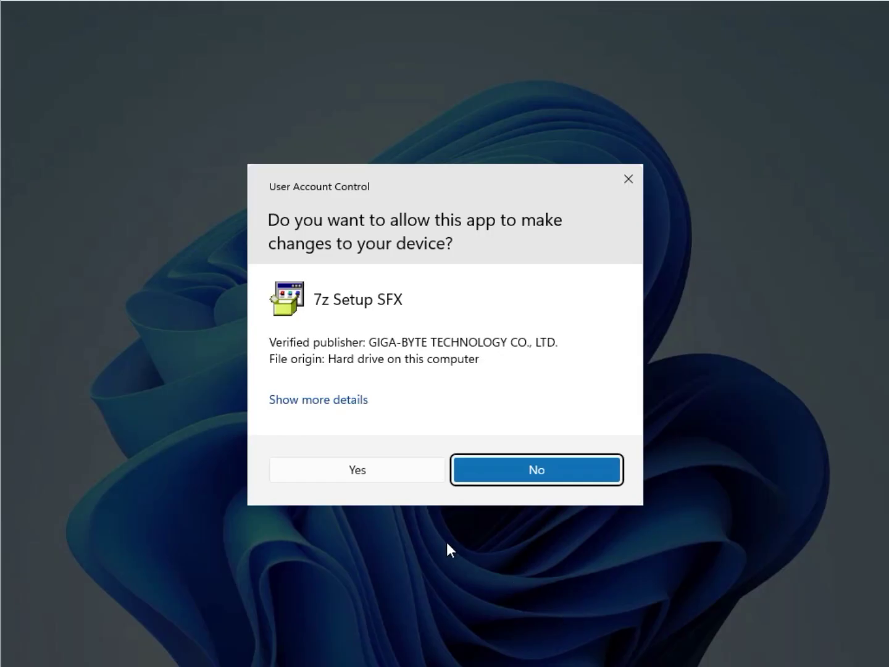
click(371, 470)
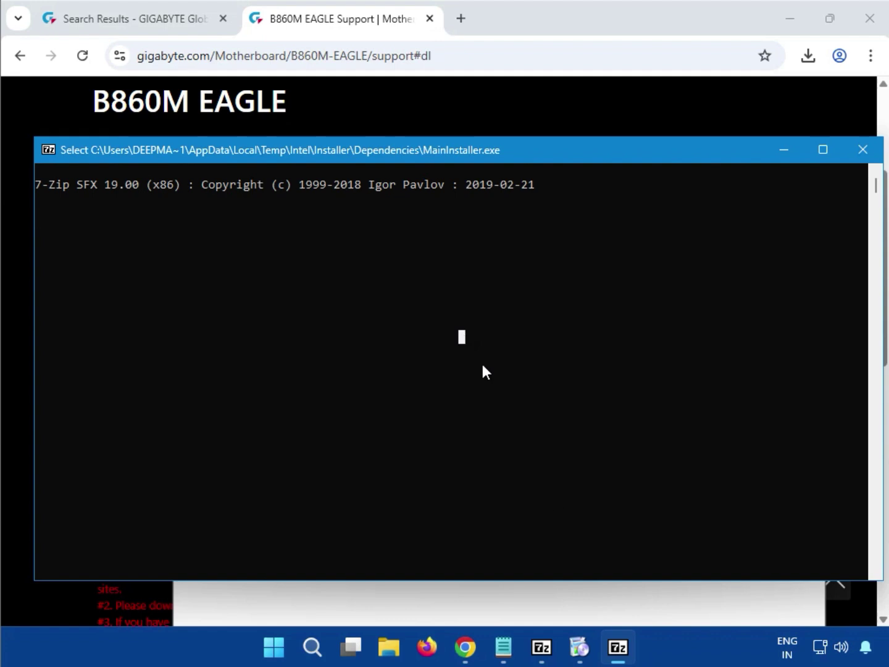
mouse_move(618, 648)
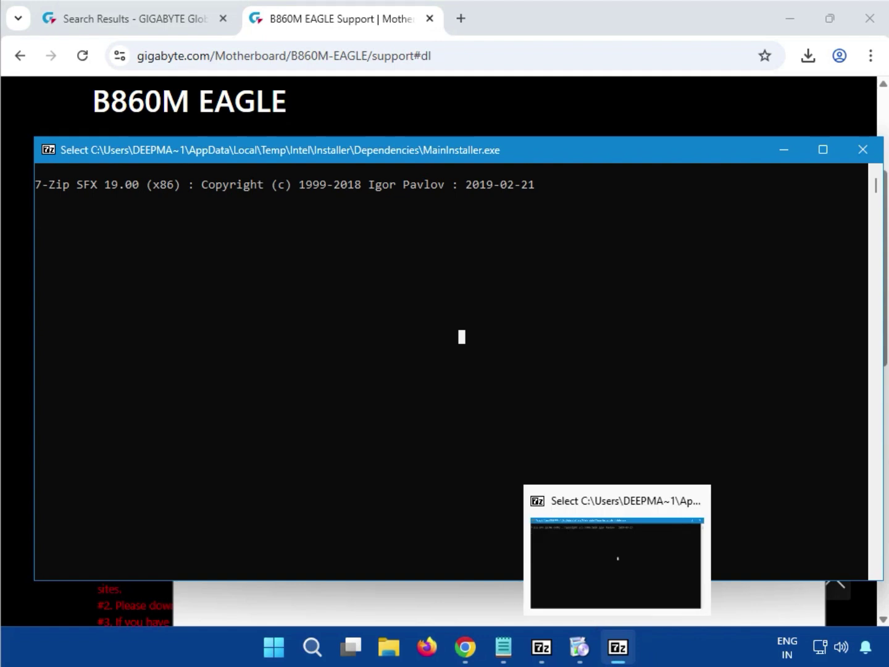